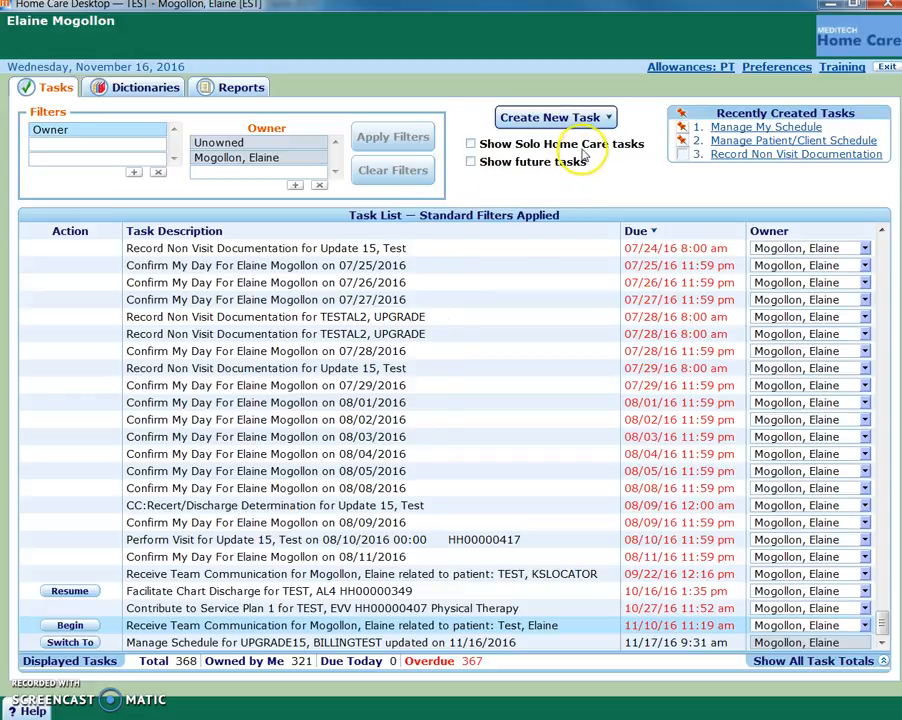
Create a Record Non Visit Documentation task for the upgrade billing test patient and open its Start Documentation page
{"action": "left_click", "coordinate": [601, 121]}
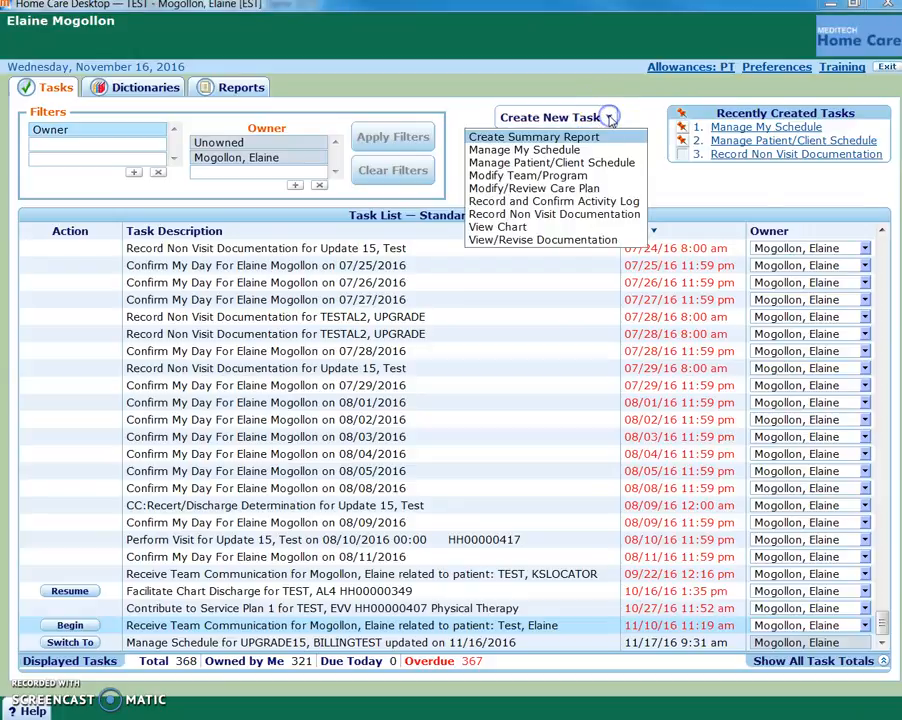
{"action": "left_click", "coordinate": [586, 215]}
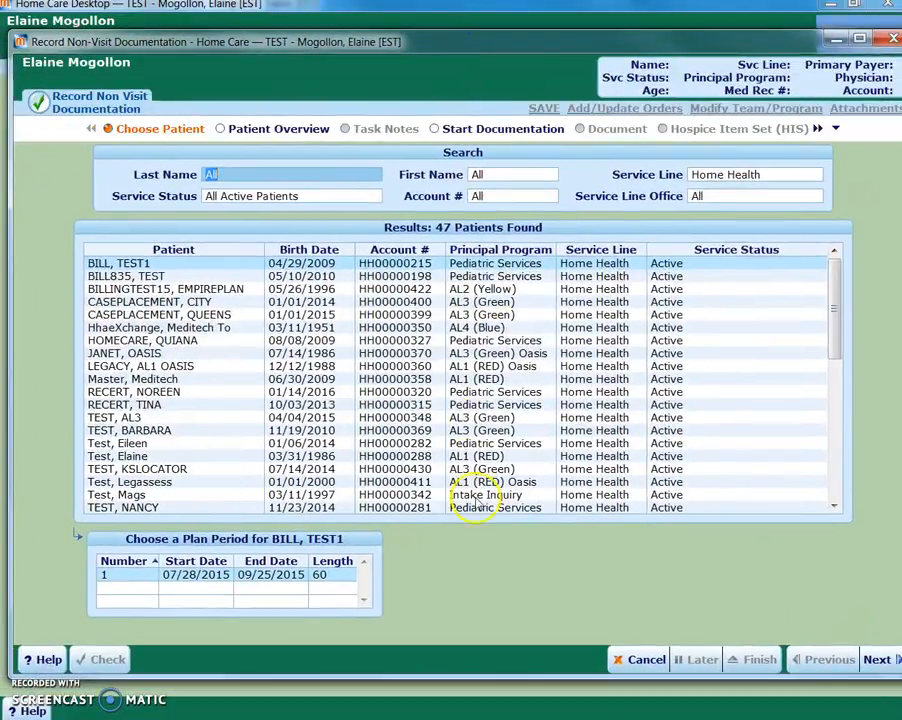
{"action": "scroll", "coordinate": [242, 442], "scroll_direction": "down", "scroll_amount": 6}
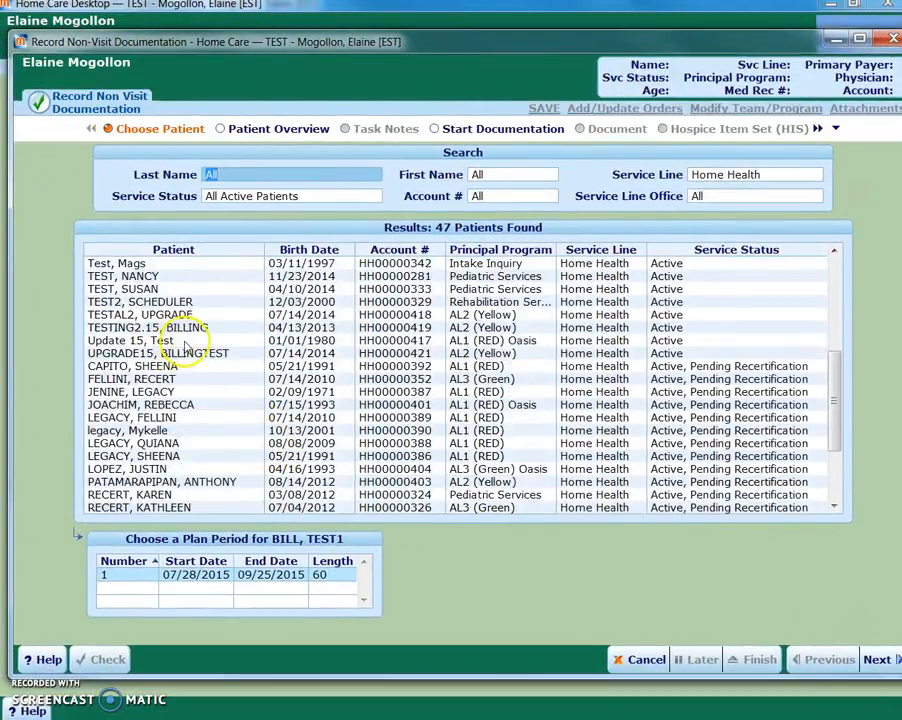
{"action": "left_click", "coordinate": [185, 352]}
{"action": "left_click", "coordinate": [470, 130]}
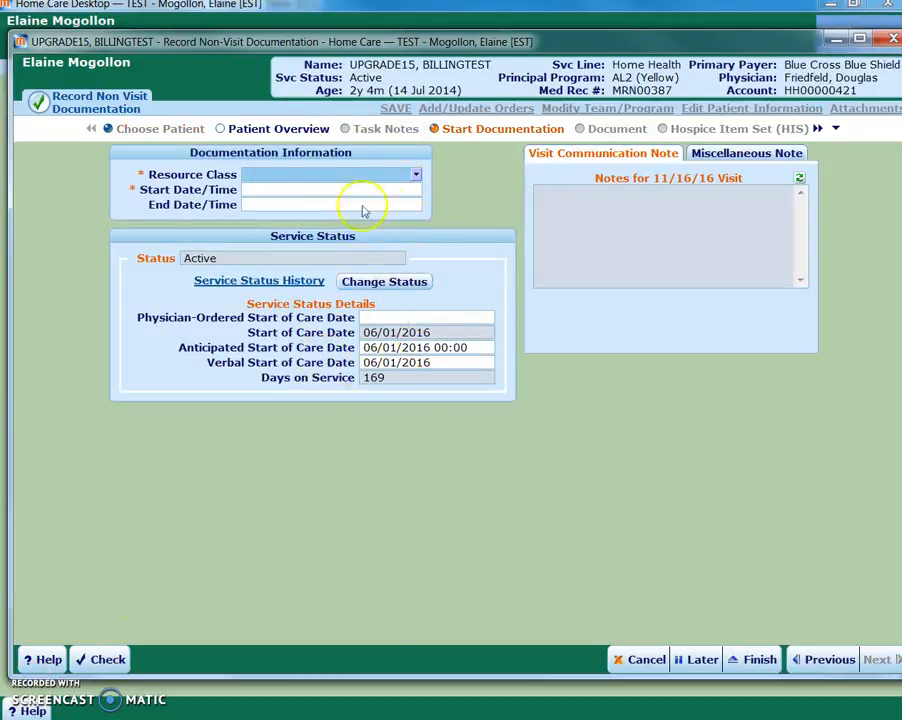
Set the resource class to Physical Therapy and go on to the Document page
{"action": "left_click", "coordinate": [413, 173]}
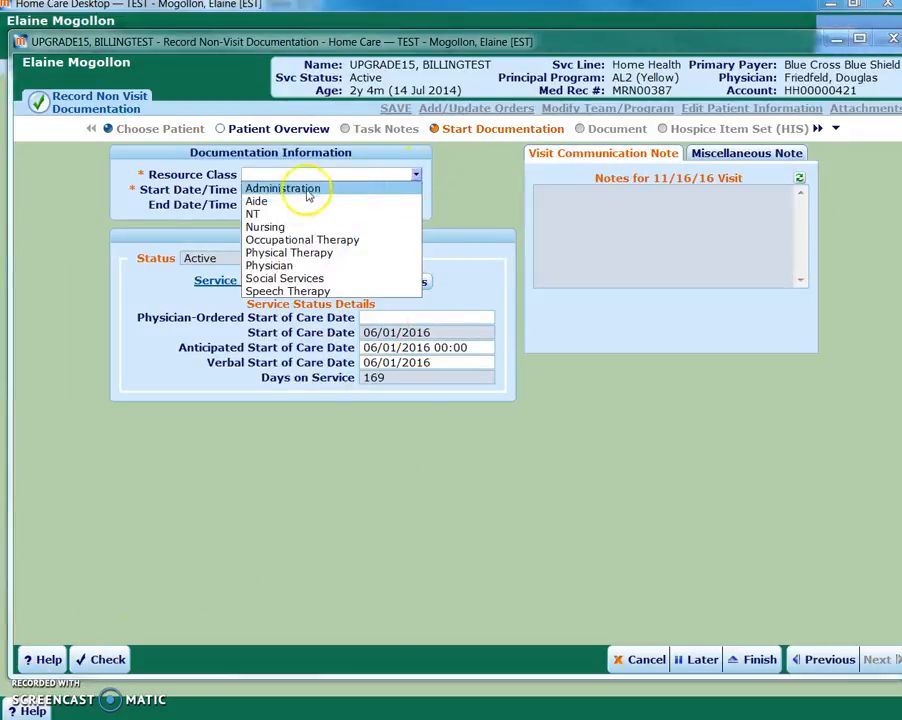
{"action": "left_click", "coordinate": [284, 252]}
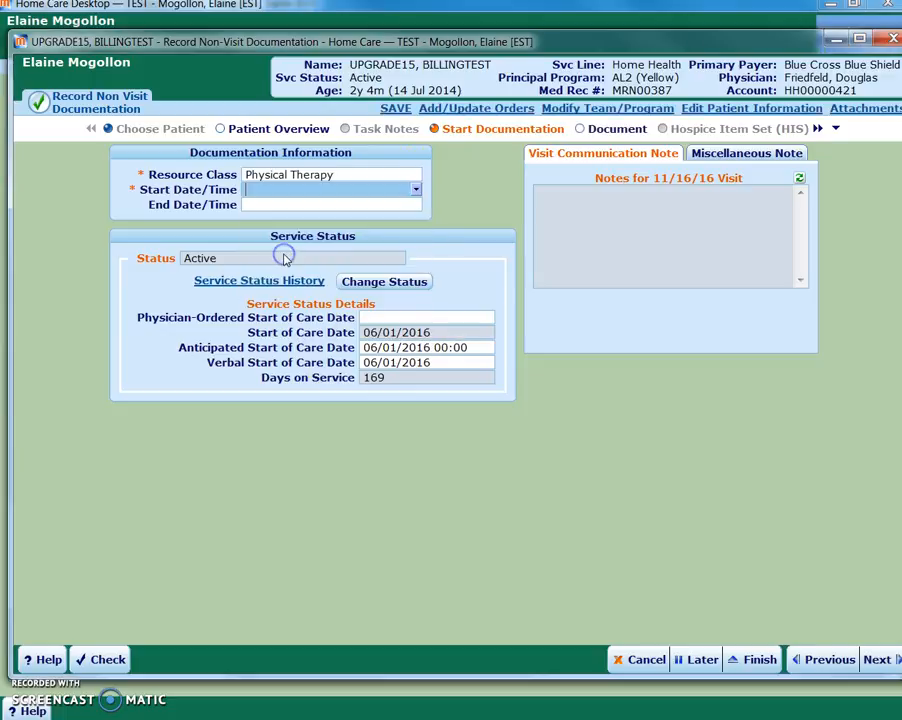
{"action": "left_click", "coordinate": [598, 130]}
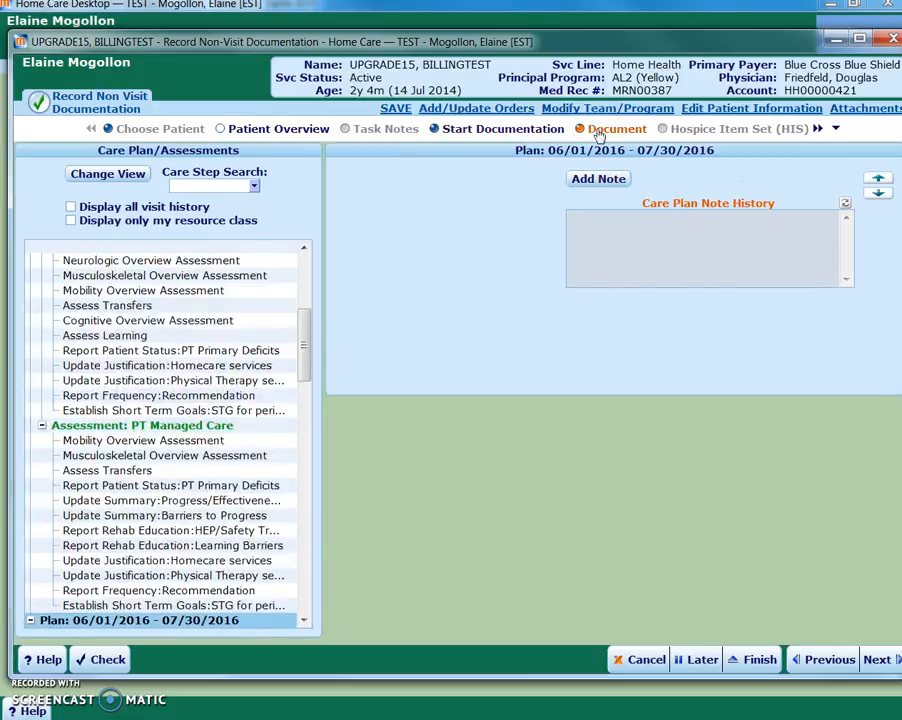
Search the care steps for "discharge" and add the Transfer/Death/Discharge Overview Assessment to the documentation
{"action": "left_click_drag", "start_coordinate": [304, 357], "coordinate": [306, 247]}
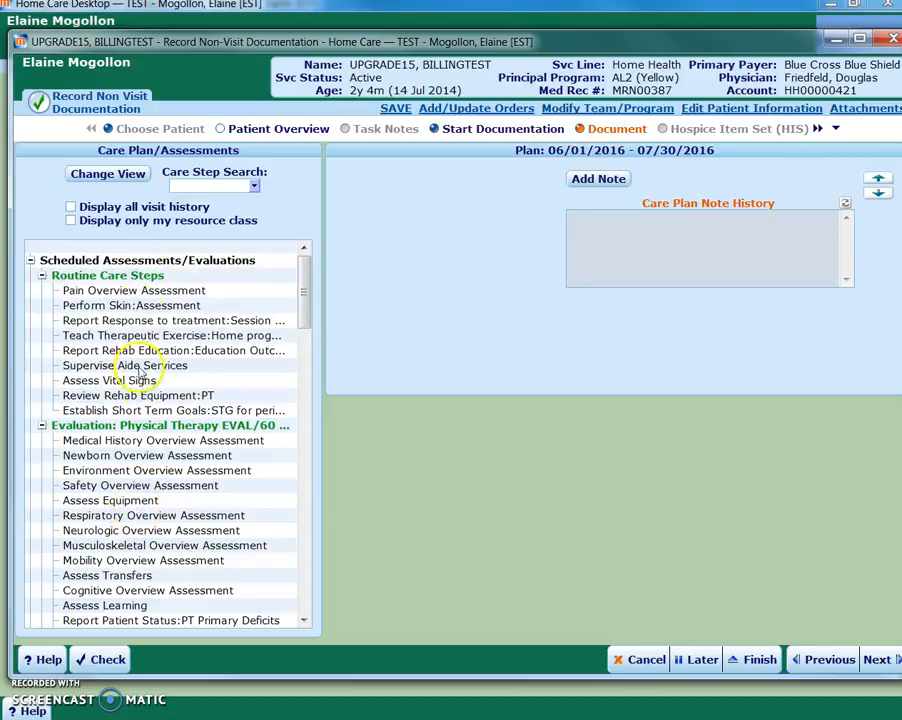
{"action": "left_click", "coordinate": [192, 187]}
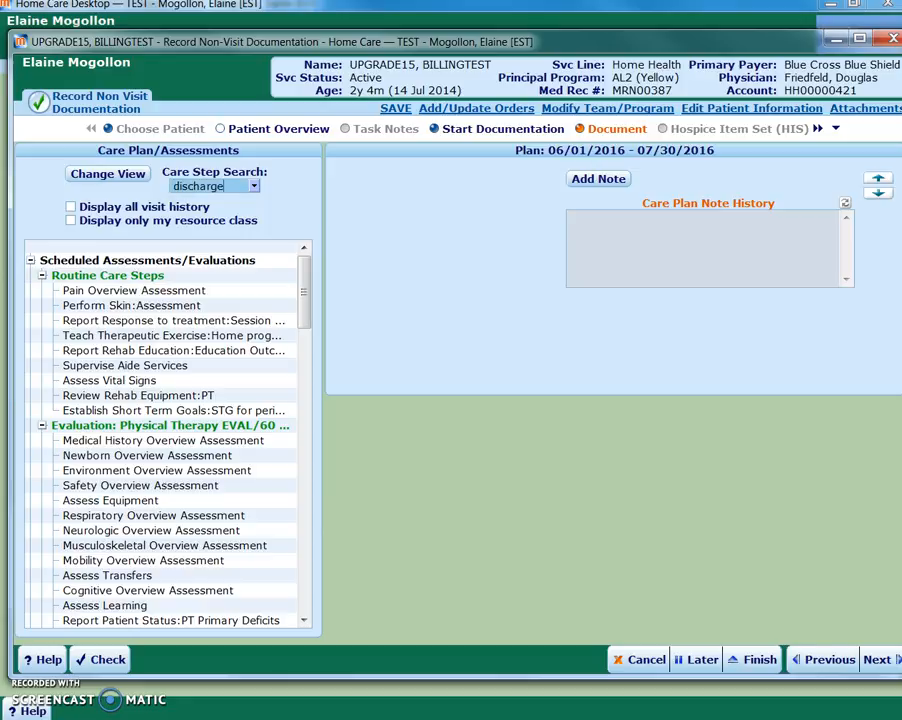
{"action": "left_click", "coordinate": [195, 190]}
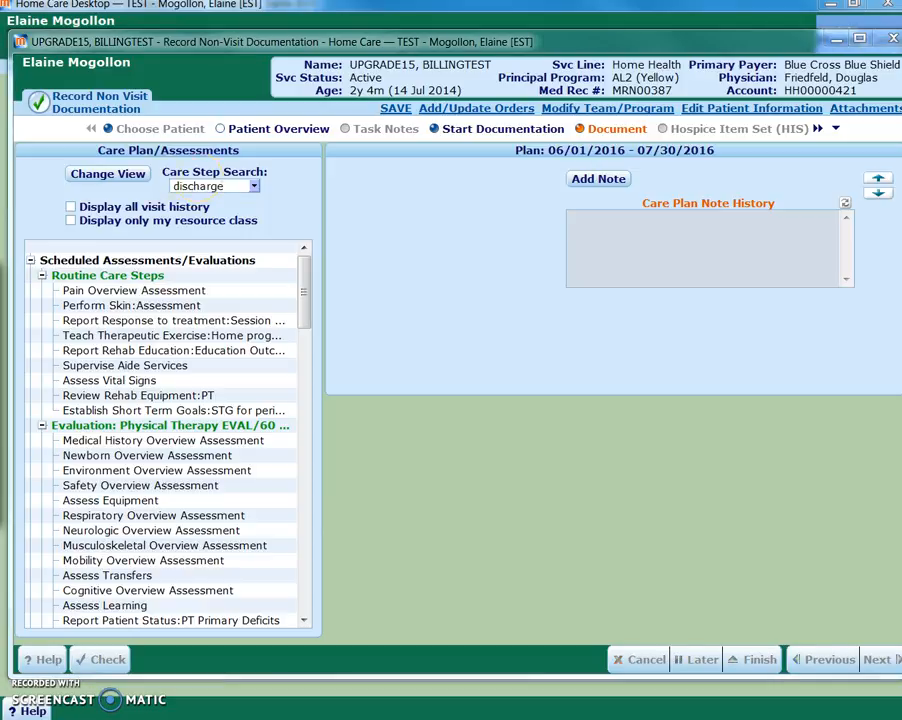
{"action": "left_click_drag", "start_coordinate": [326, 376], "coordinate": [450, 220]}
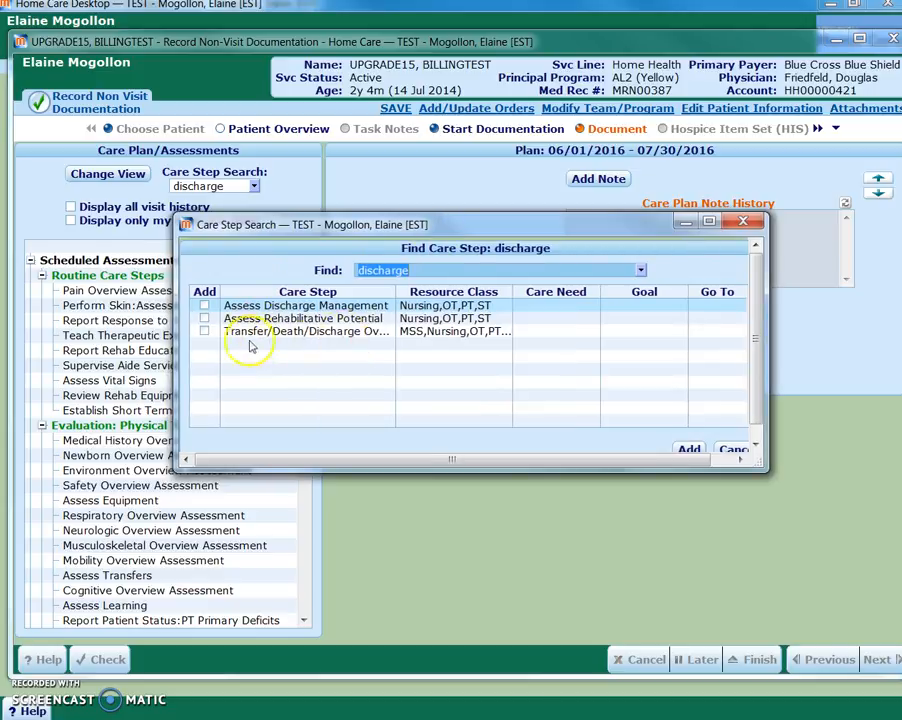
{"action": "left_click", "coordinate": [204, 331]}
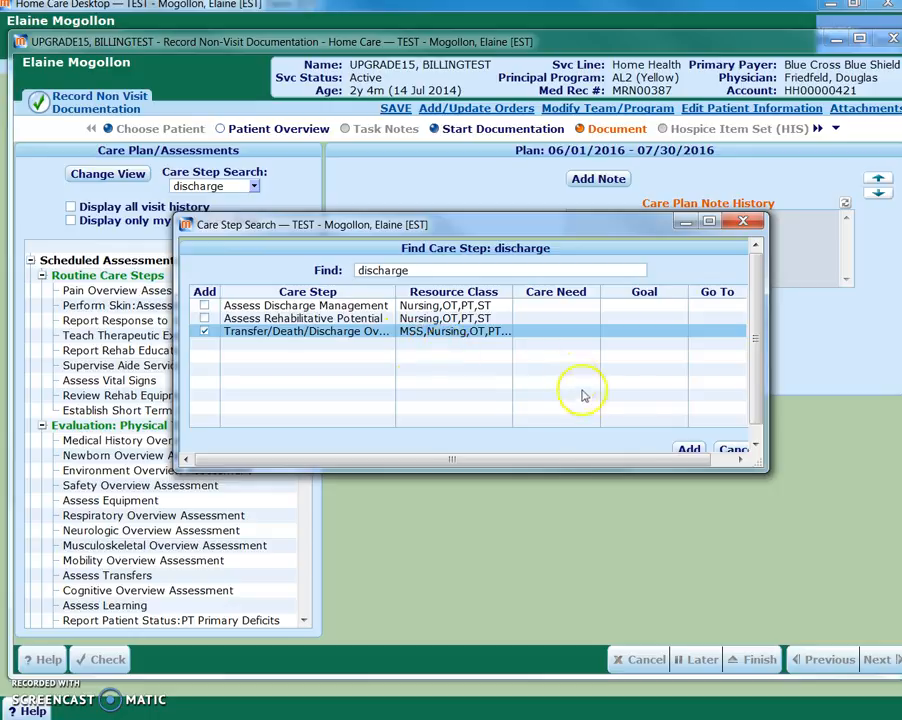
{"action": "left_click", "coordinate": [690, 451]}
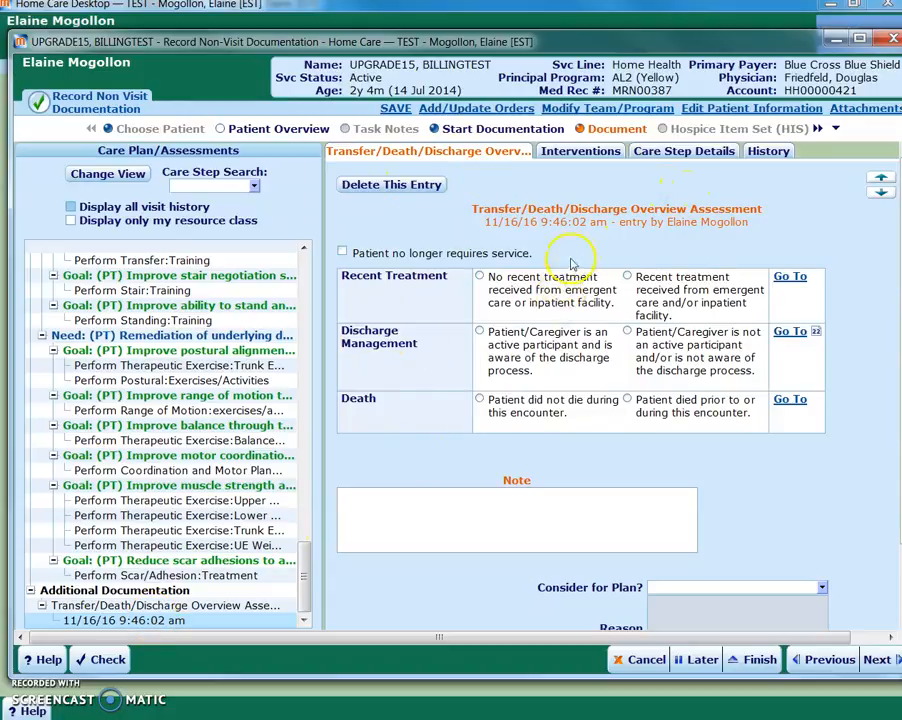
Enter "Discharge summary" as the note of the Transfer/Death/Discharge Overview Assessment
{"action": "left_click", "coordinate": [533, 522]}
{"action": "left_click", "coordinate": [411, 519]}
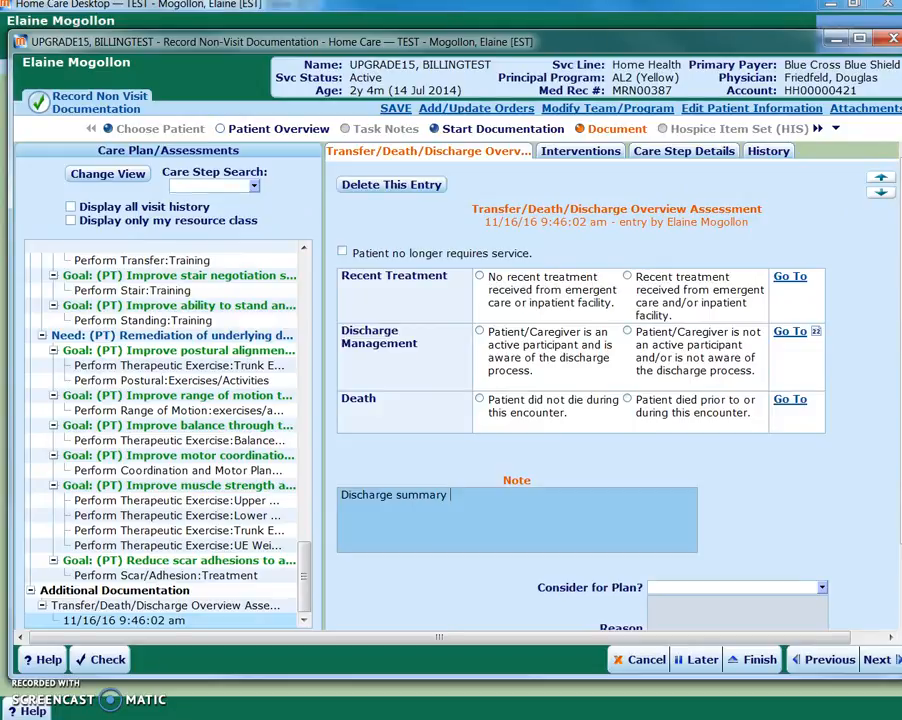
{"action": "left_click", "coordinate": [461, 508]}
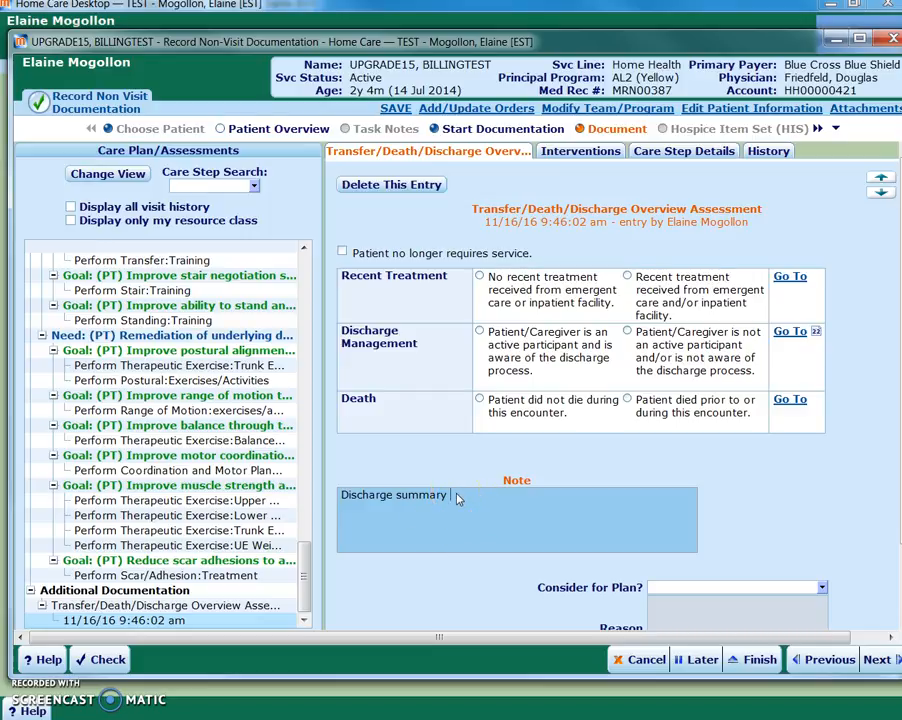
{"action": "left_click", "coordinate": [461, 502]}
Go to the Communications page and start a new communication entry
{"action": "left_click", "coordinate": [835, 128]}
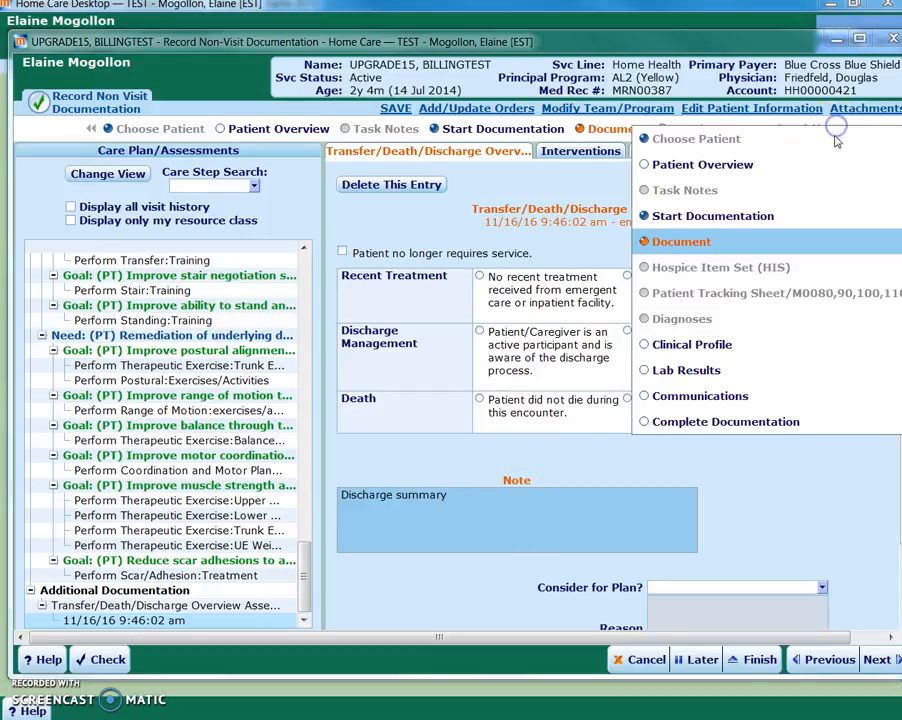
{"action": "left_click", "coordinate": [686, 396]}
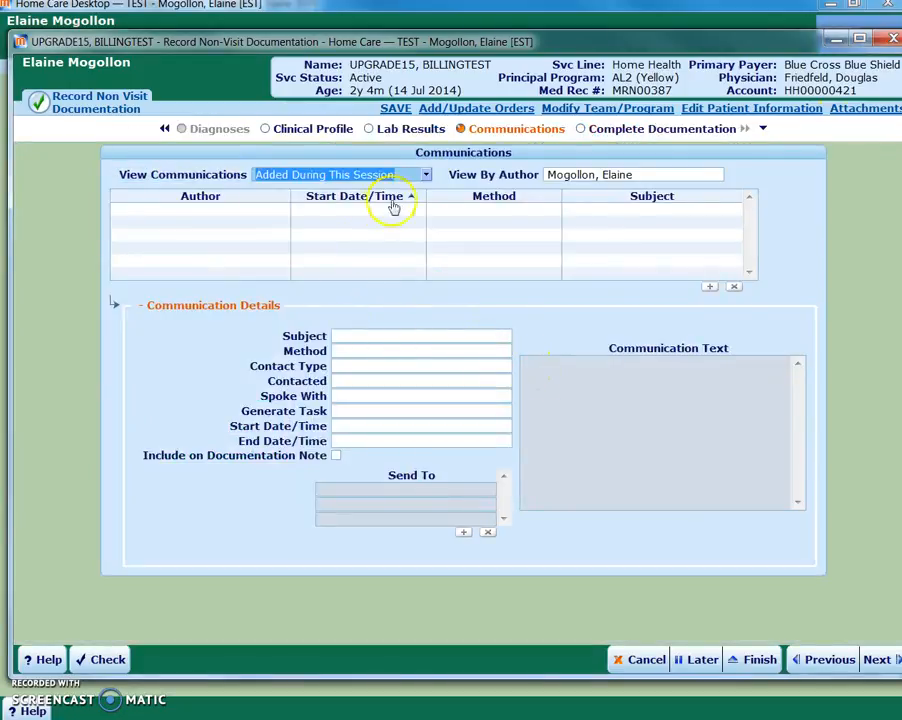
{"action": "left_click", "coordinate": [490, 340]}
{"action": "left_click", "coordinate": [507, 338]}
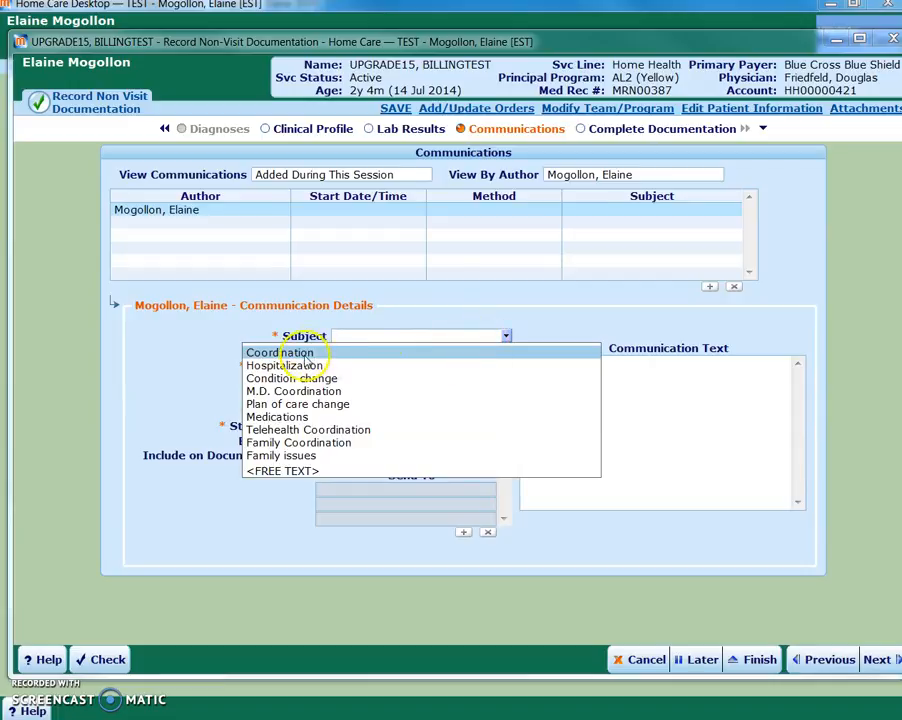
{"action": "left_click", "coordinate": [300, 354]}
{"action": "left_click", "coordinate": [478, 338]}
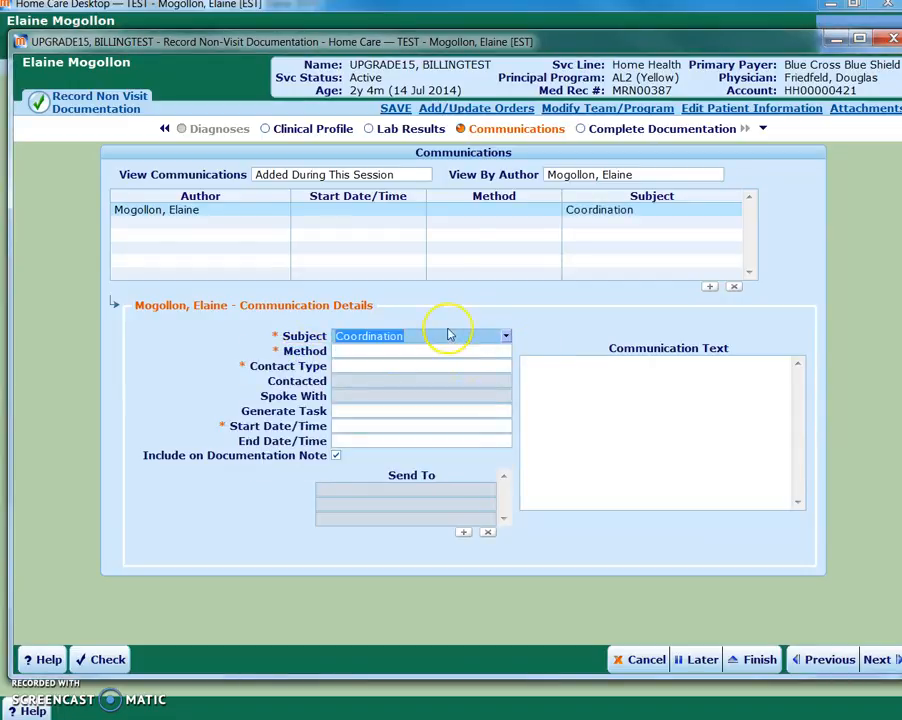
{"action": "key", "text": "BackSpace"}
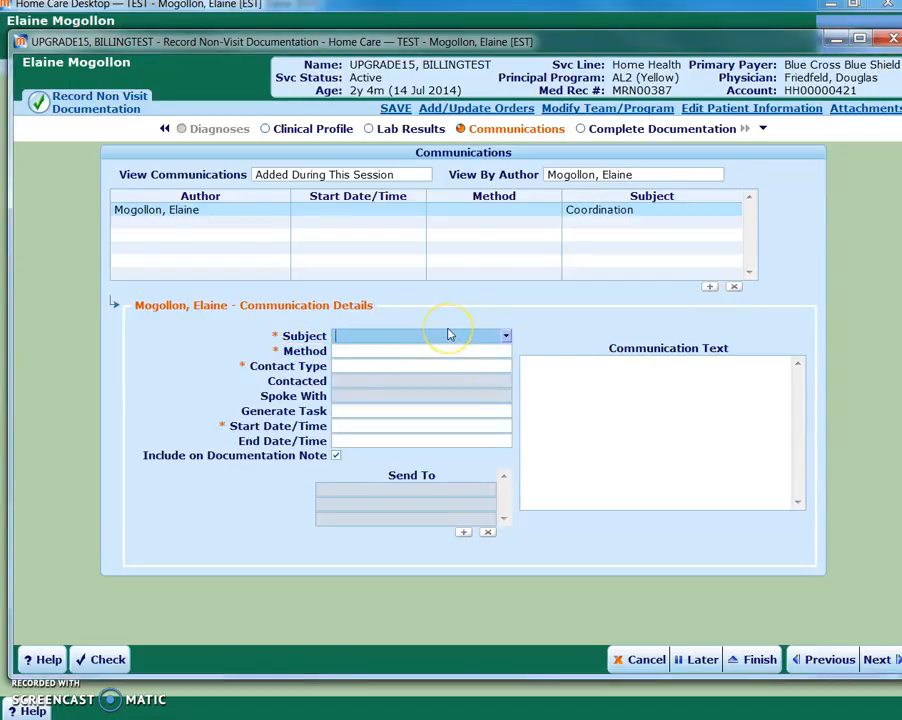
Enter the free-text subject "Discharge" for the communication and set its method to Team communication
{"action": "left_click", "coordinate": [505, 336]}
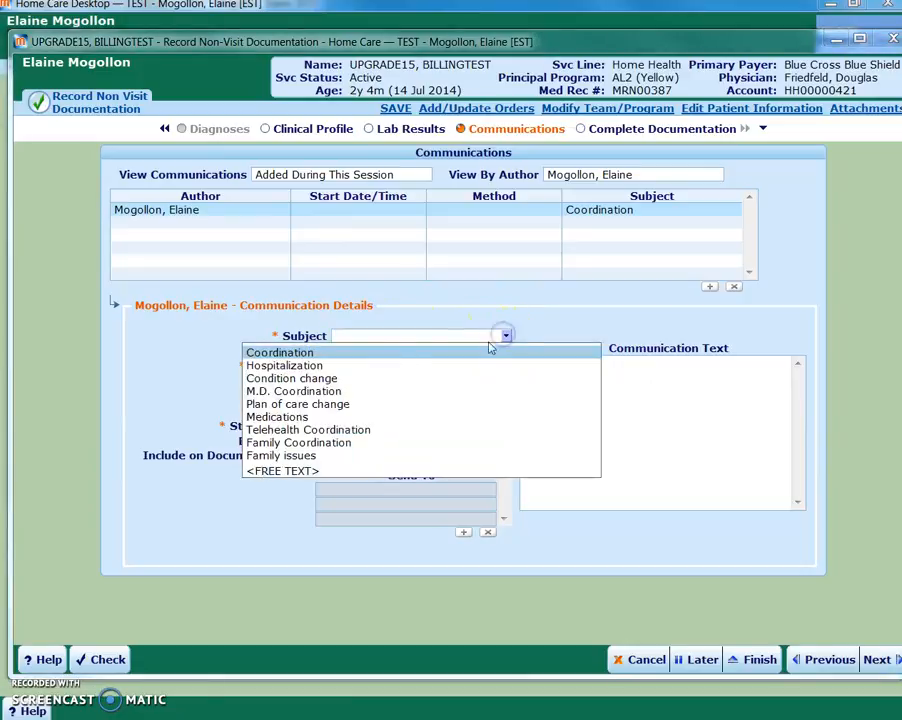
{"action": "left_click", "coordinate": [289, 470]}
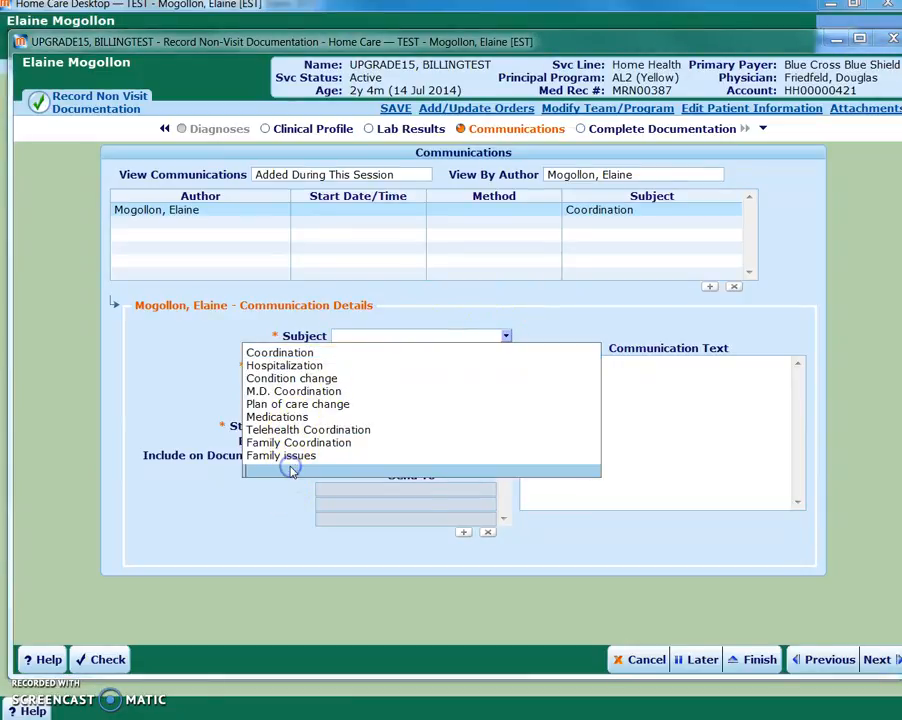
{"action": "type", "text": "Dis"}
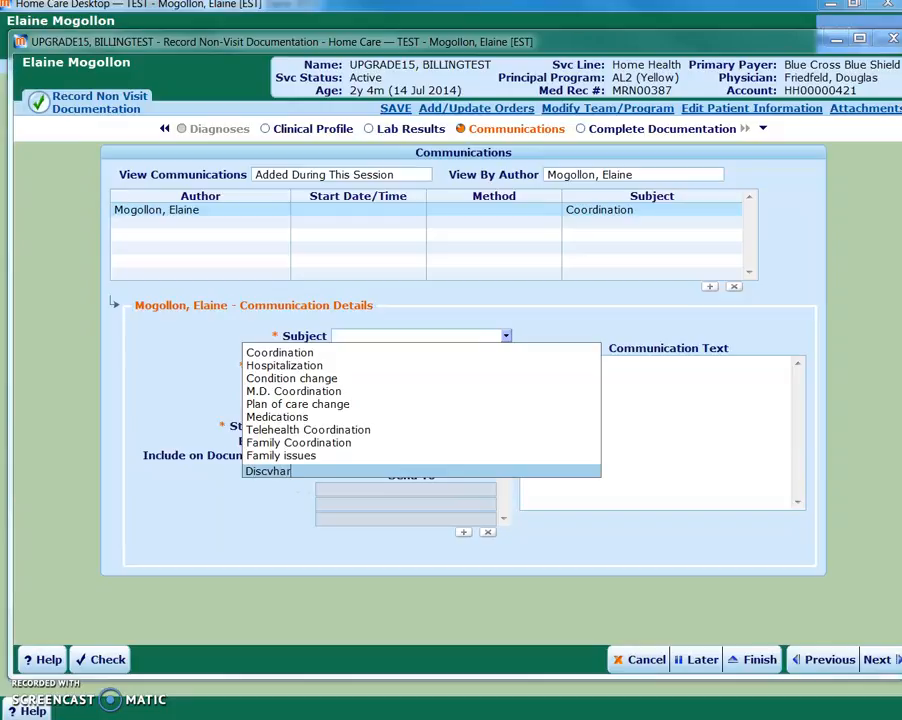
{"action": "type", "text": "charge"}
{"action": "key", "text": "Tab"}
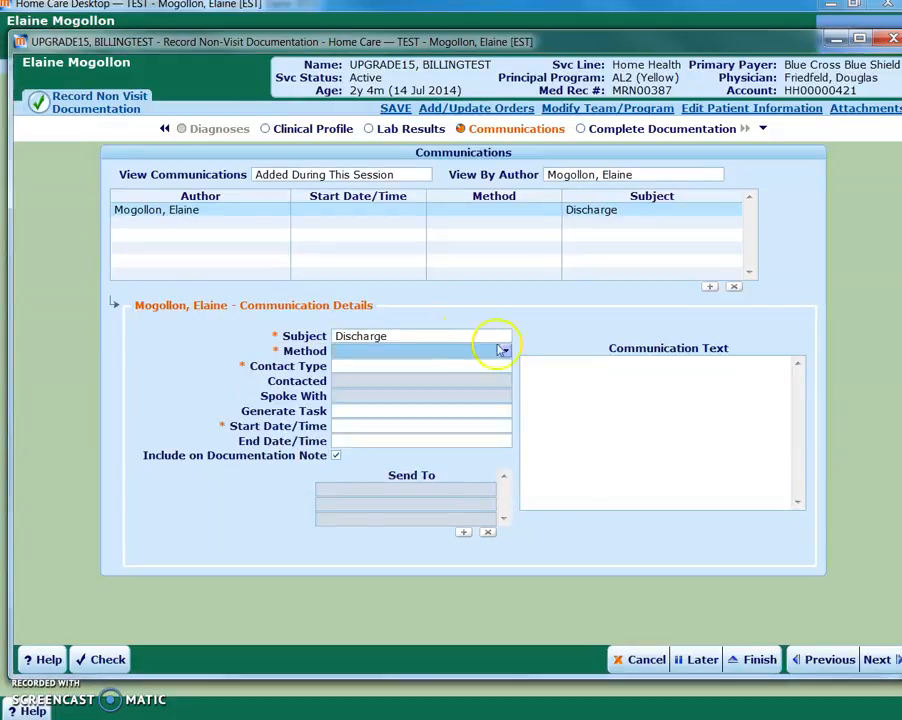
{"action": "left_click", "coordinate": [508, 352]}
{"action": "left_click", "coordinate": [394, 364]}
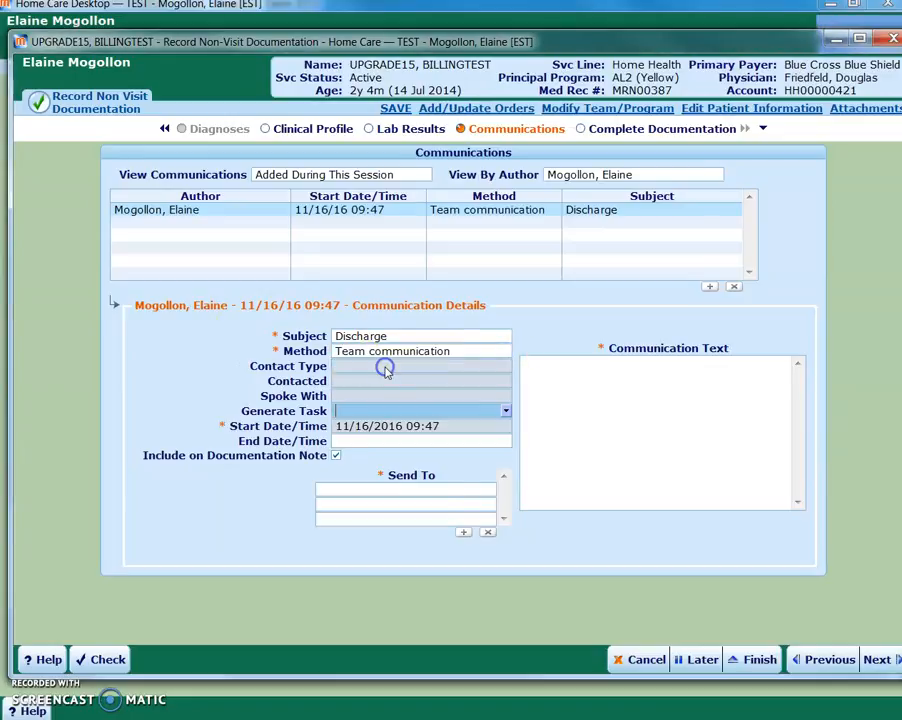
Address the communication to All Team Leads and the additional staff member, and enter "ff" as the communication text
{"action": "left_click", "coordinate": [476, 488]}
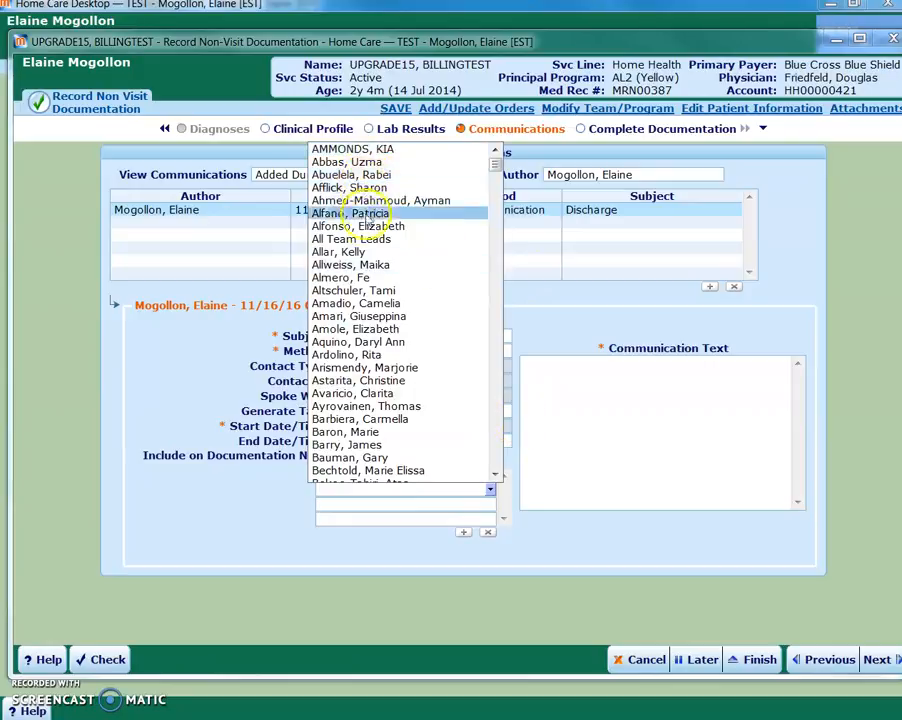
{"action": "left_click", "coordinate": [350, 239]}
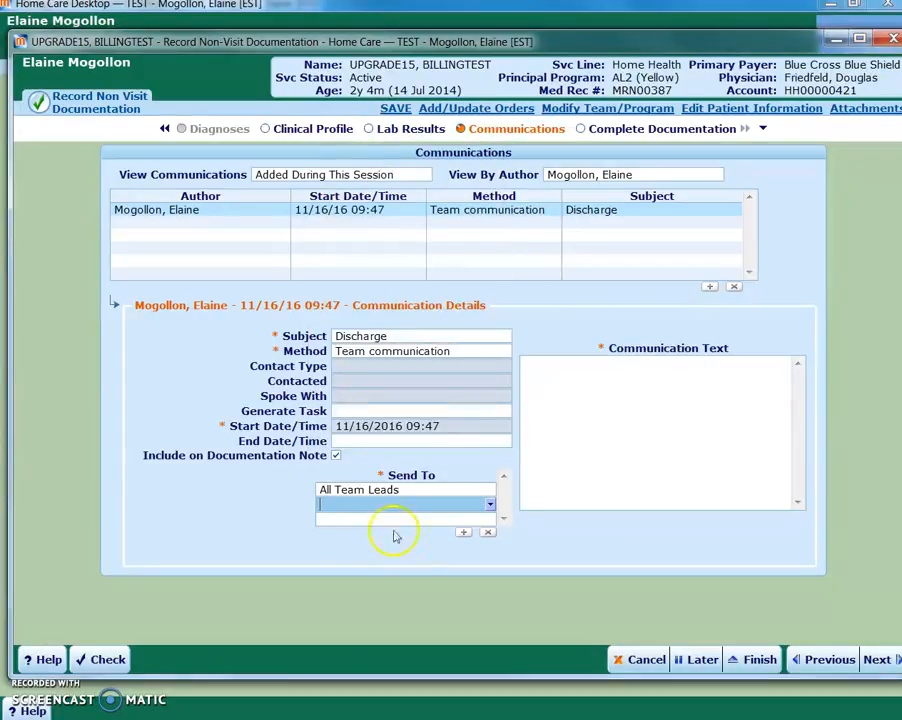
{"action": "type", "text": "williams, l"}
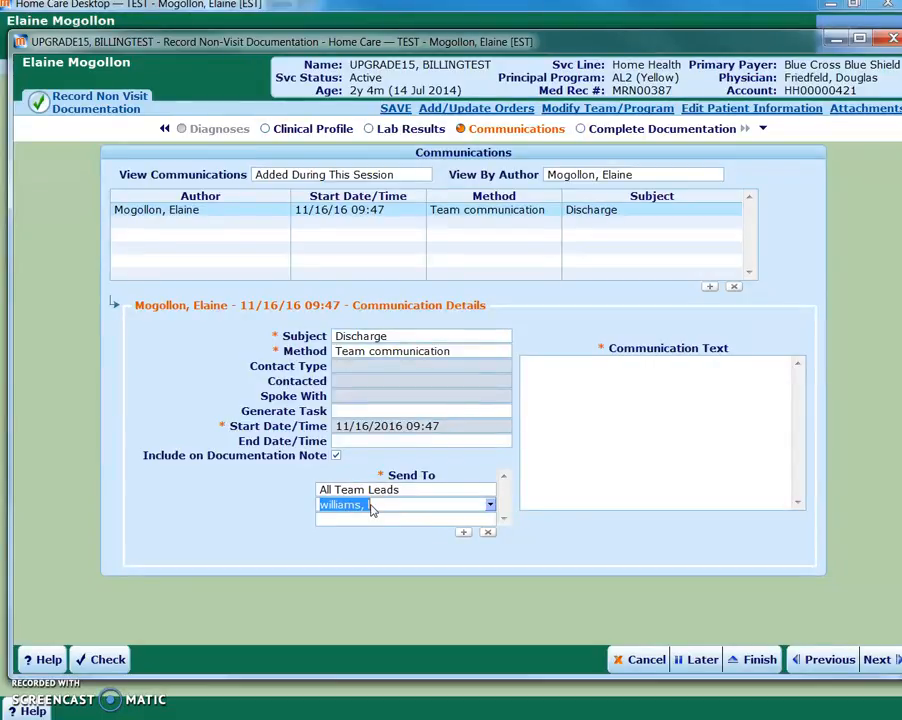
{"action": "left_click", "coordinate": [427, 515]}
{"action": "left_click", "coordinate": [559, 387]}
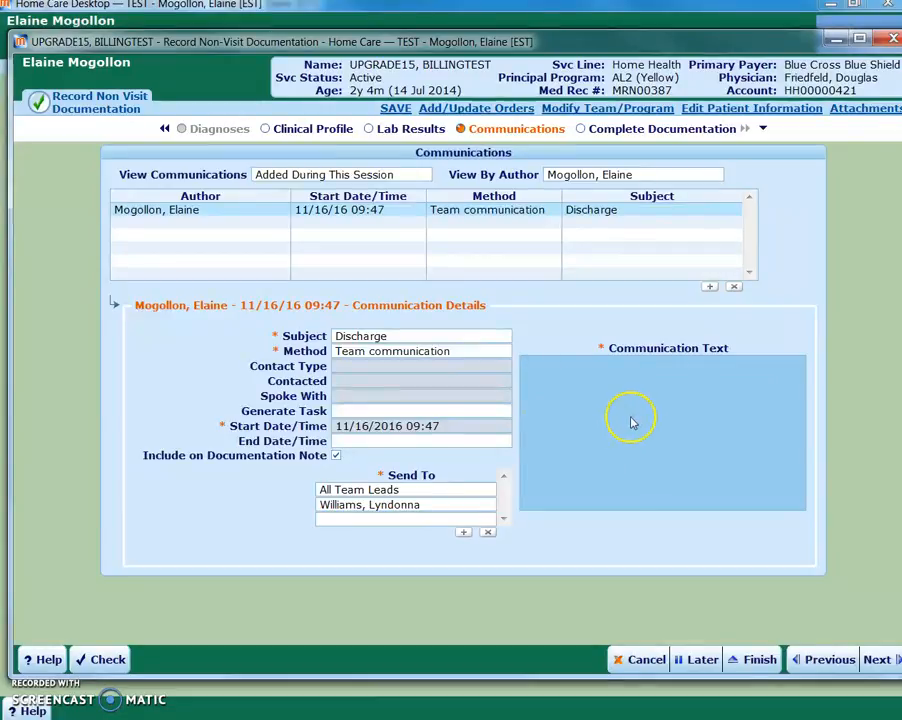
{"action": "type", "text": "ff"}
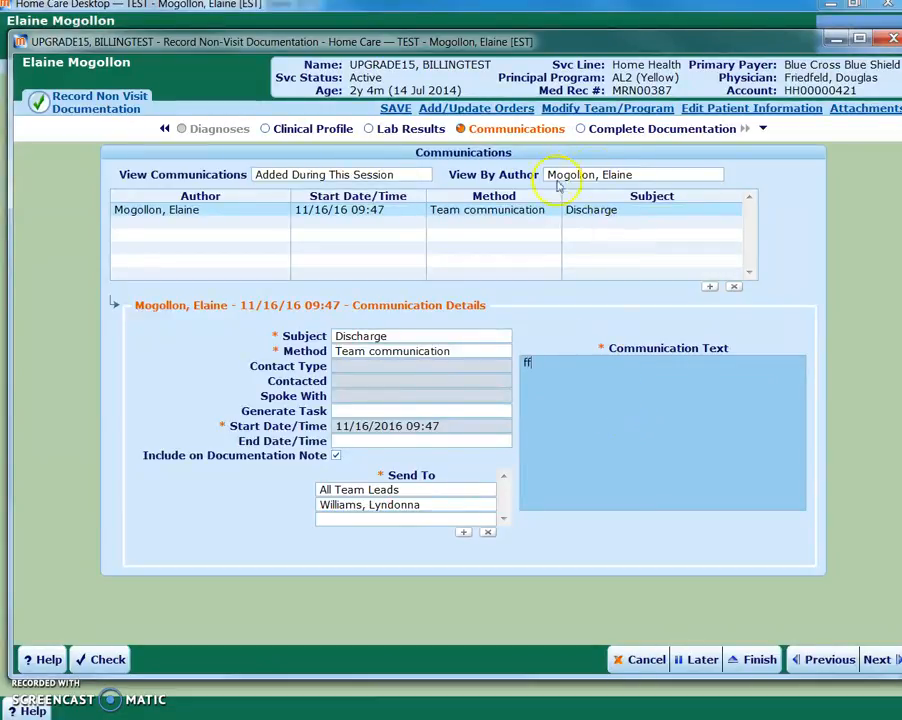
Complete the documentation with Discharge as the documentation reason, apply the signature and finish the task
{"action": "left_click", "coordinate": [620, 133]}
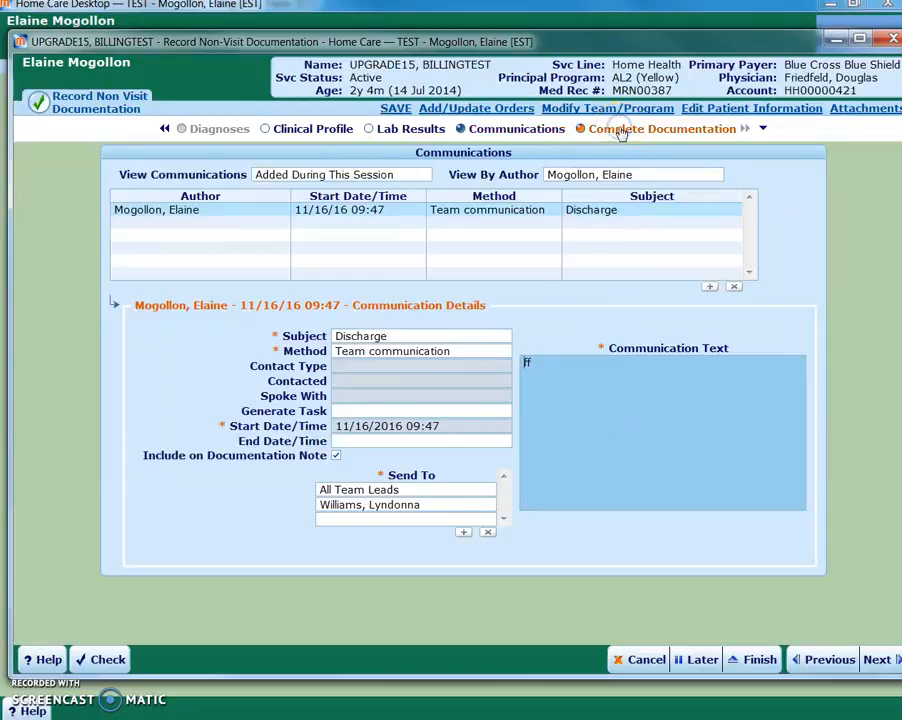
{"action": "left_click", "coordinate": [453, 175]}
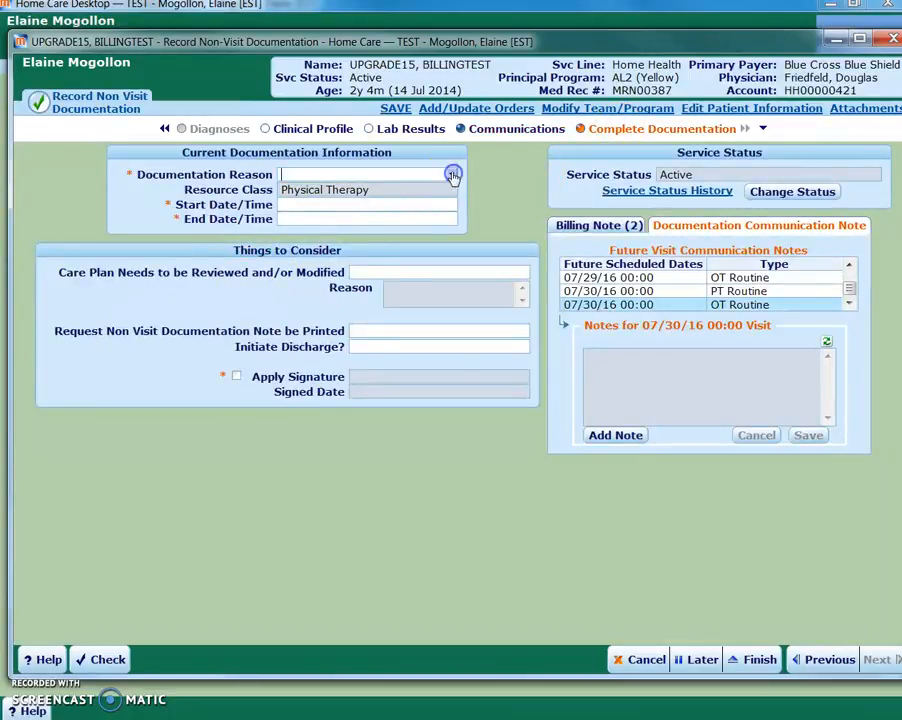
{"action": "left_click", "coordinate": [318, 215]}
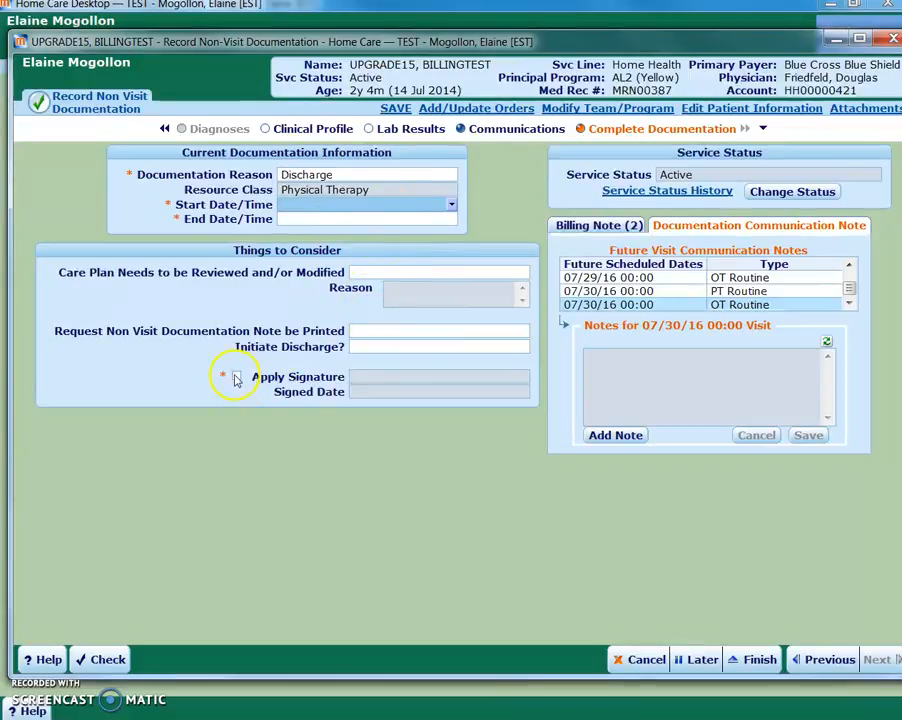
{"action": "left_click", "coordinate": [237, 378]}
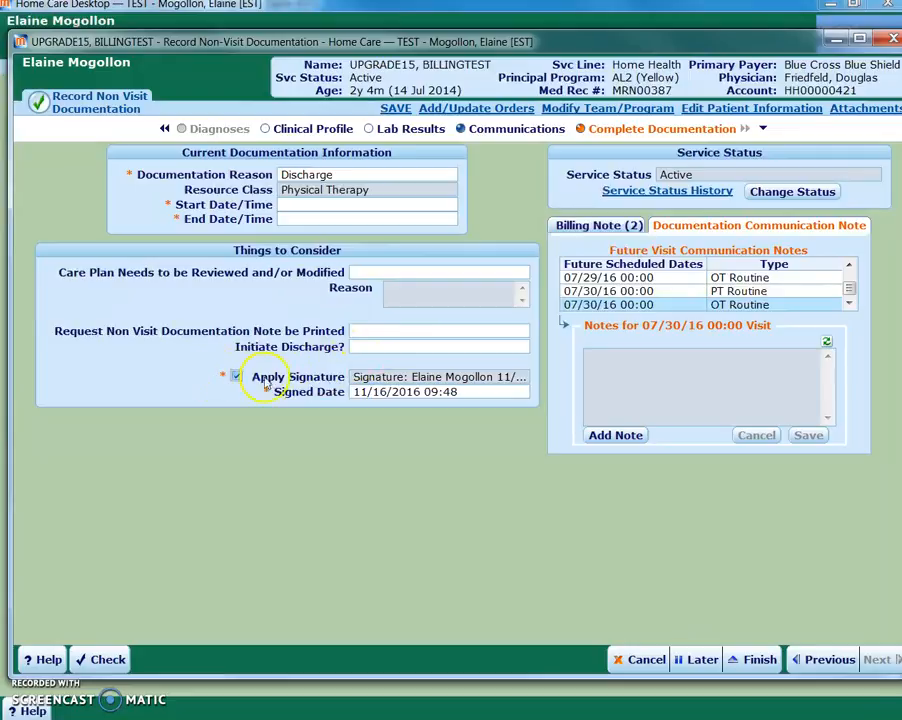
{"action": "left_click", "coordinate": [753, 657]}
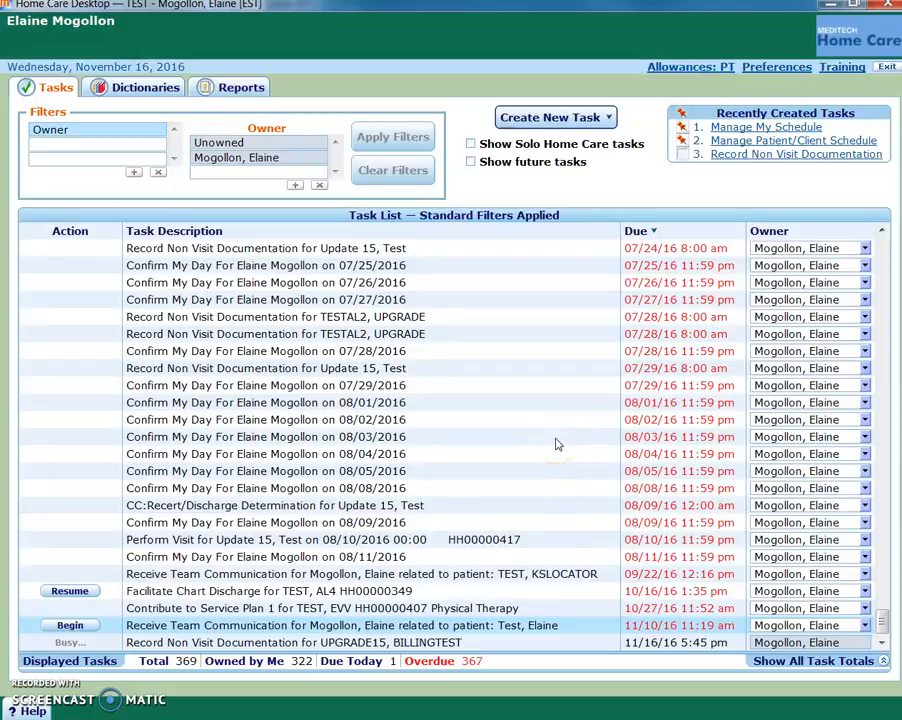
Create a Modify/Review Care Plan task for the upgrade 15 billing test patient and go to the Care Plan page
{"action": "left_click", "coordinate": [606, 118]}
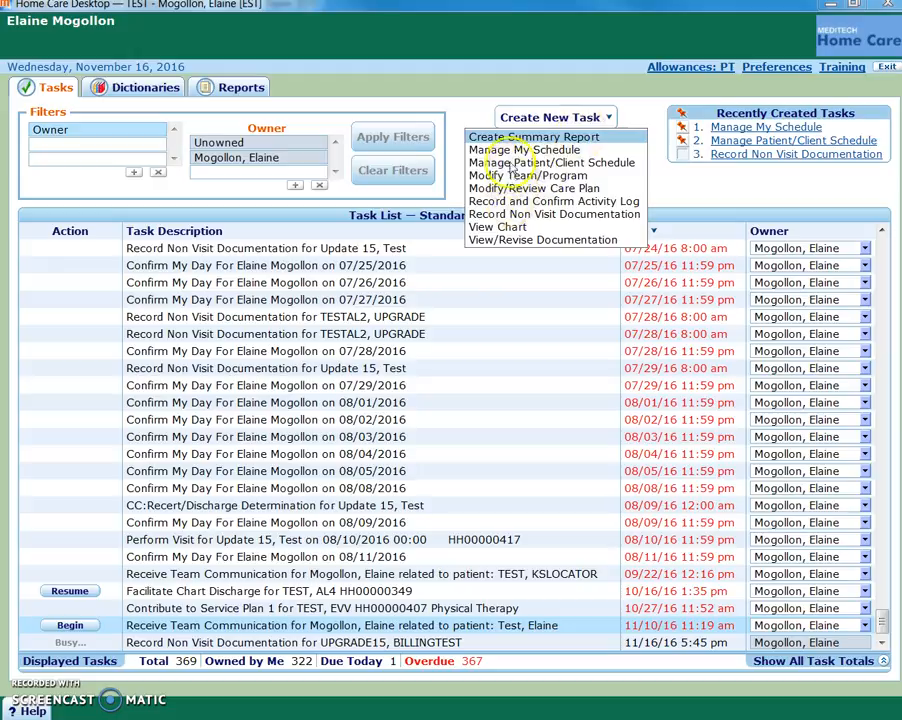
{"action": "left_click", "coordinate": [545, 190]}
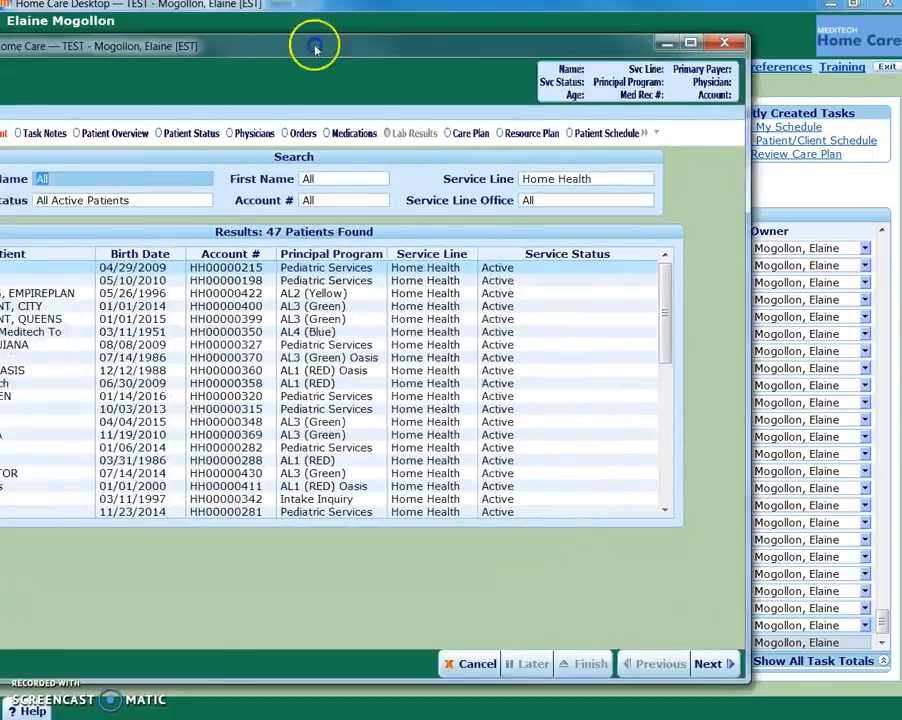
{"action": "scroll", "coordinate": [183, 400], "scroll_direction": "down", "scroll_amount": 4}
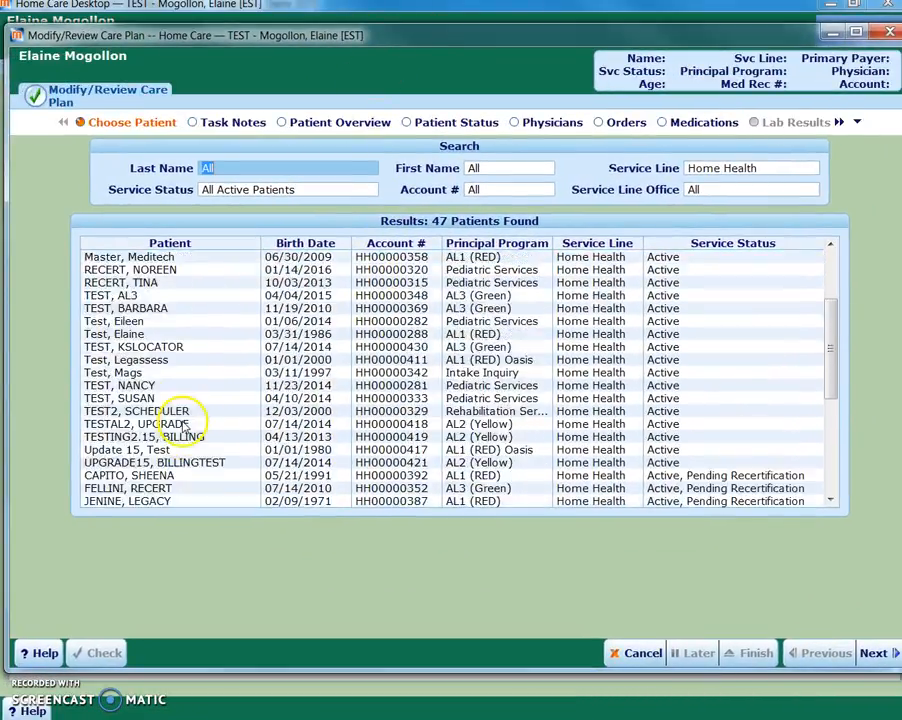
{"action": "left_click", "coordinate": [158, 424]}
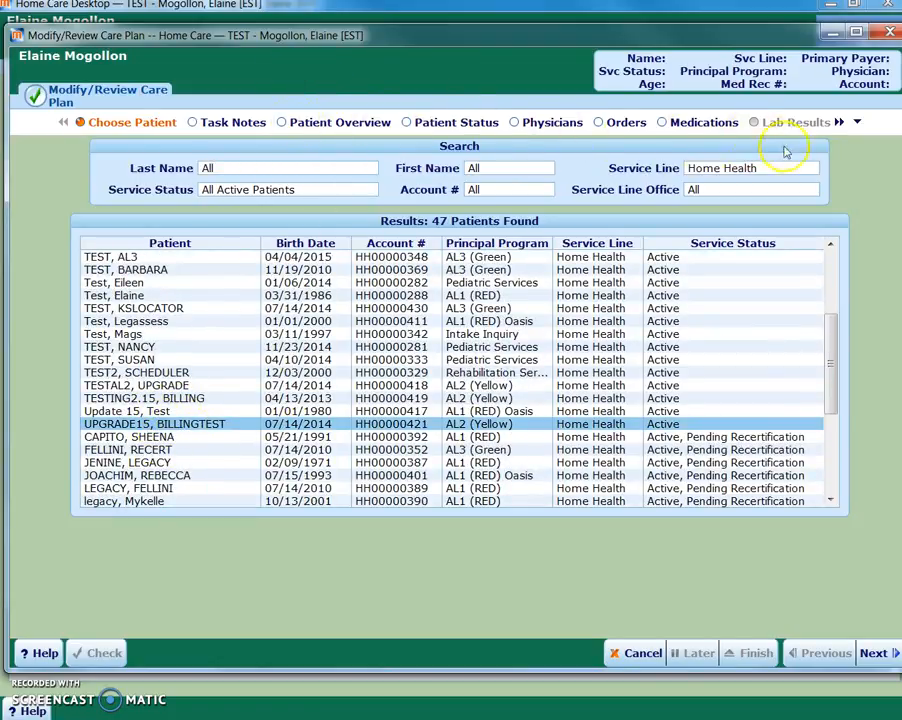
{"action": "left_click", "coordinate": [856, 122]}
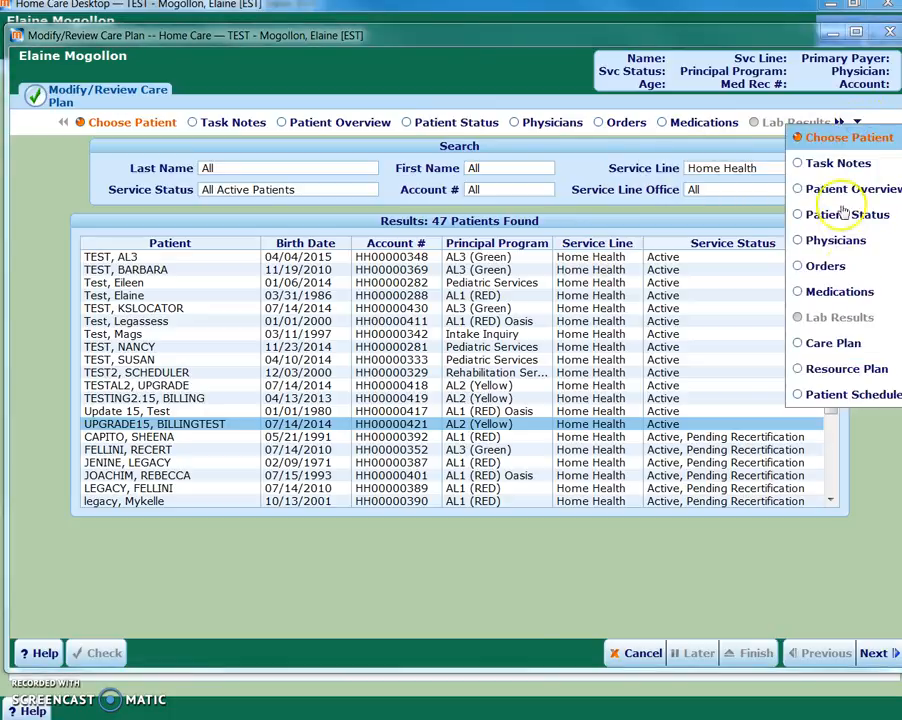
{"action": "left_click", "coordinate": [826, 346]}
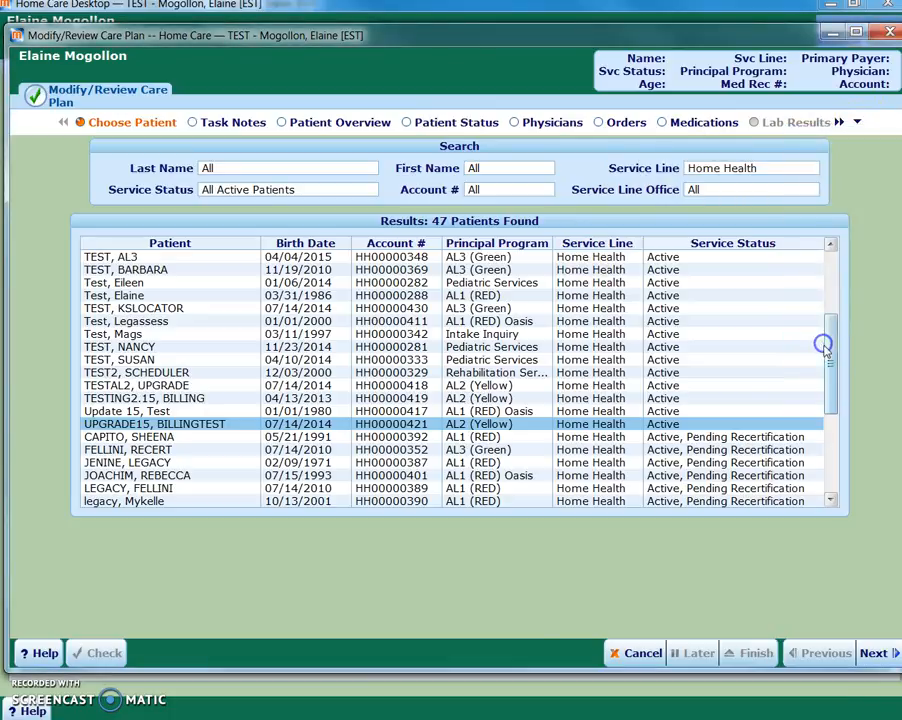
{"action": "left_click", "coordinate": [268, 684]}
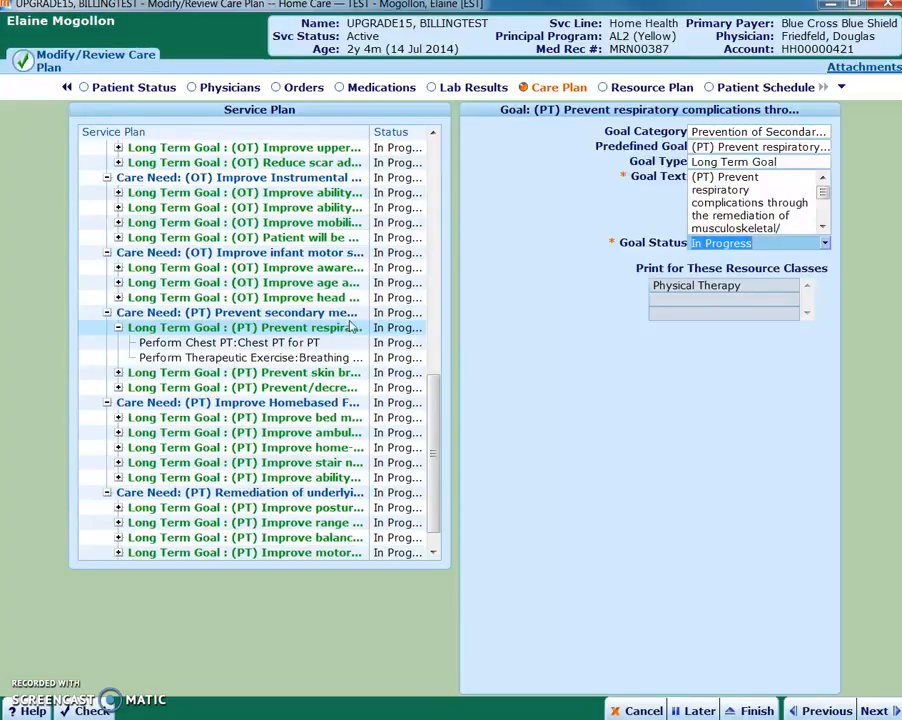
Set the status of the physical therapy care need for preventing secondary medical complications to Met
{"action": "left_click", "coordinate": [400, 313]}
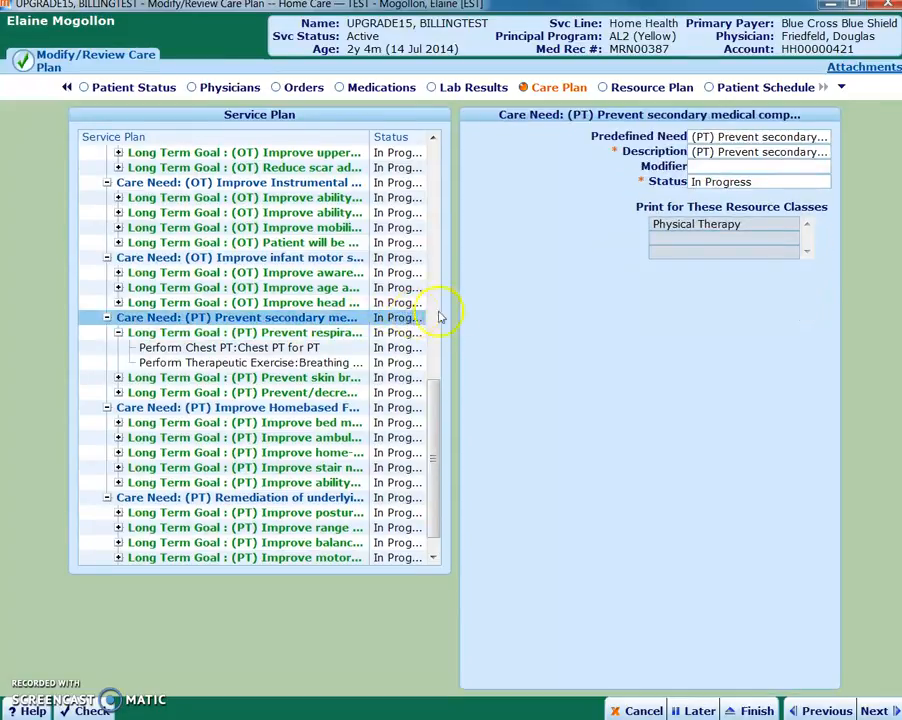
{"action": "left_click", "coordinate": [733, 181]}
{"action": "left_click", "coordinate": [781, 184]}
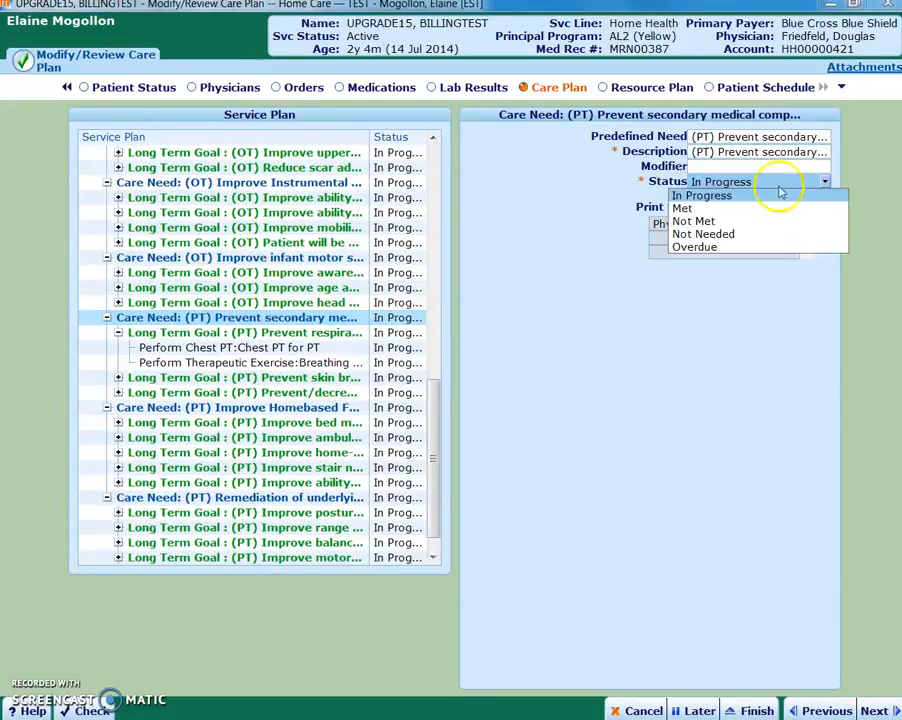
{"action": "left_click", "coordinate": [700, 207]}
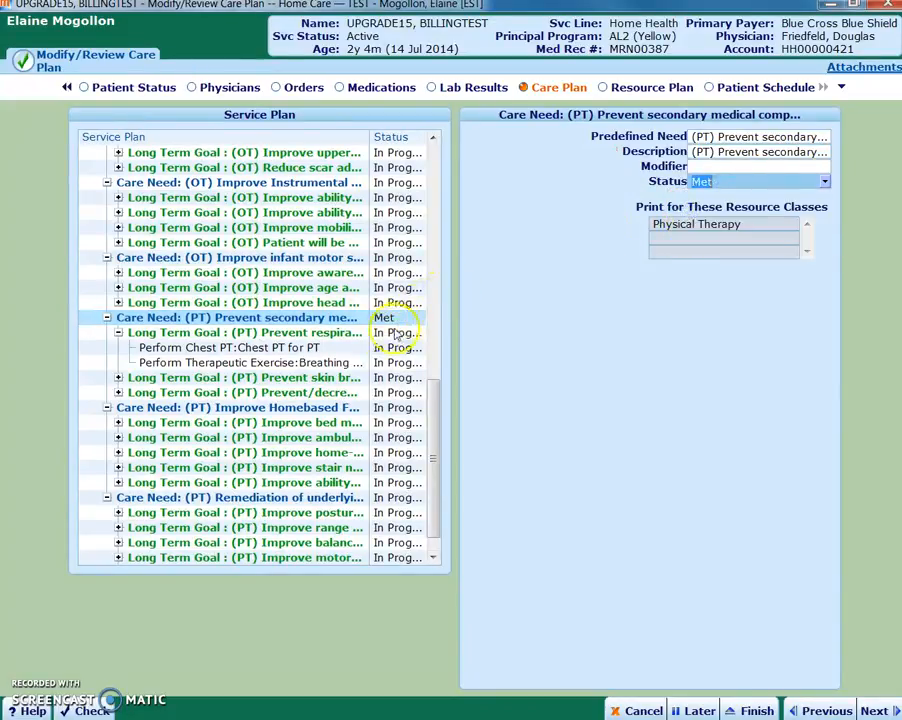
Set the goal status of the physical therapy long term goal for preventing respiratory complications to Met
{"action": "left_click", "coordinate": [398, 333]}
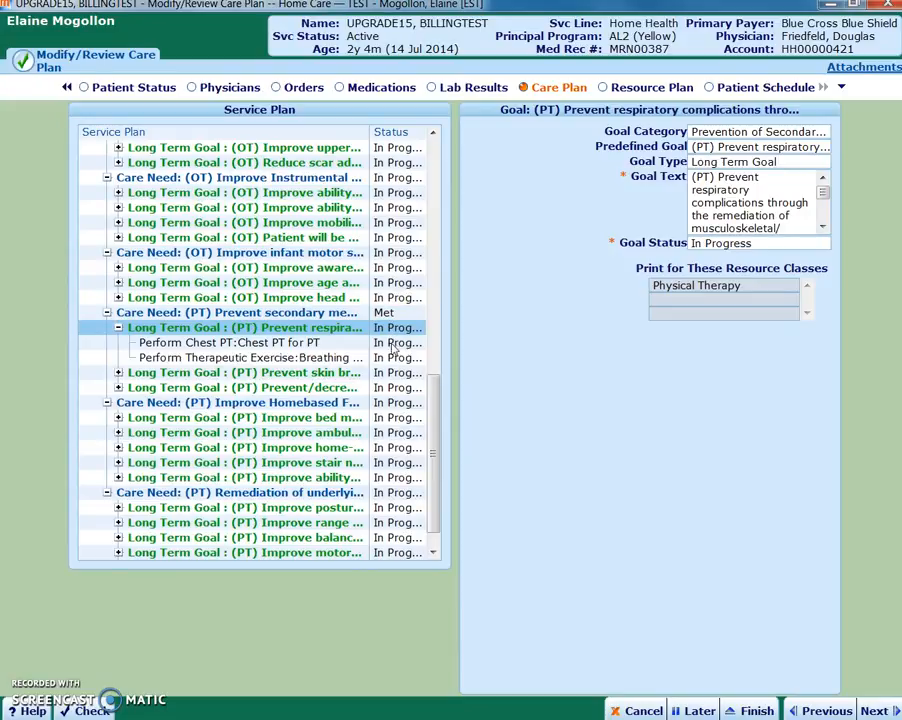
{"action": "left_click", "coordinate": [802, 246]}
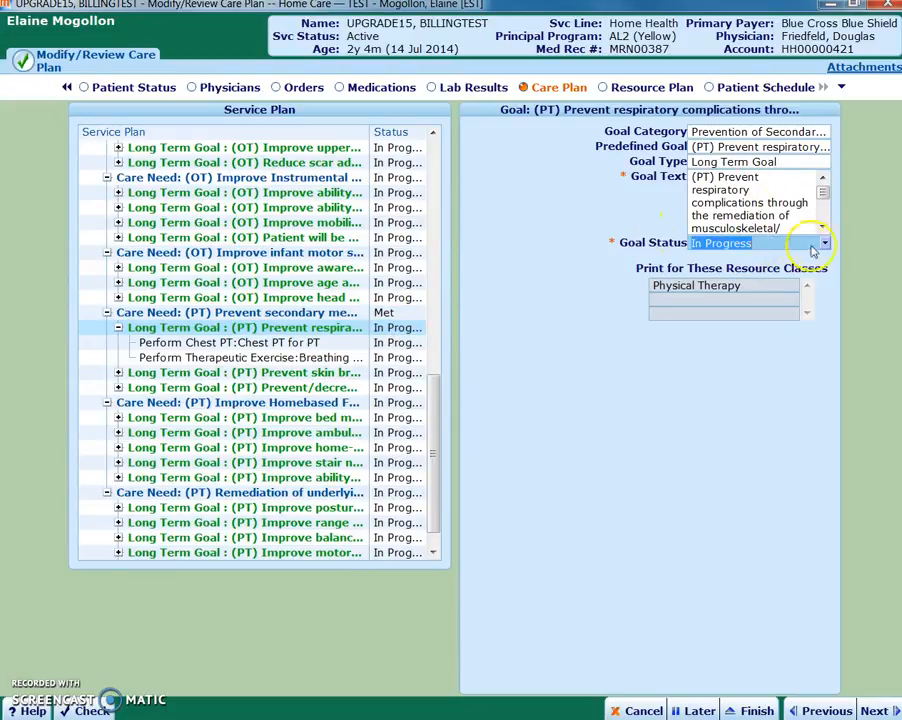
{"action": "left_click", "coordinate": [820, 246]}
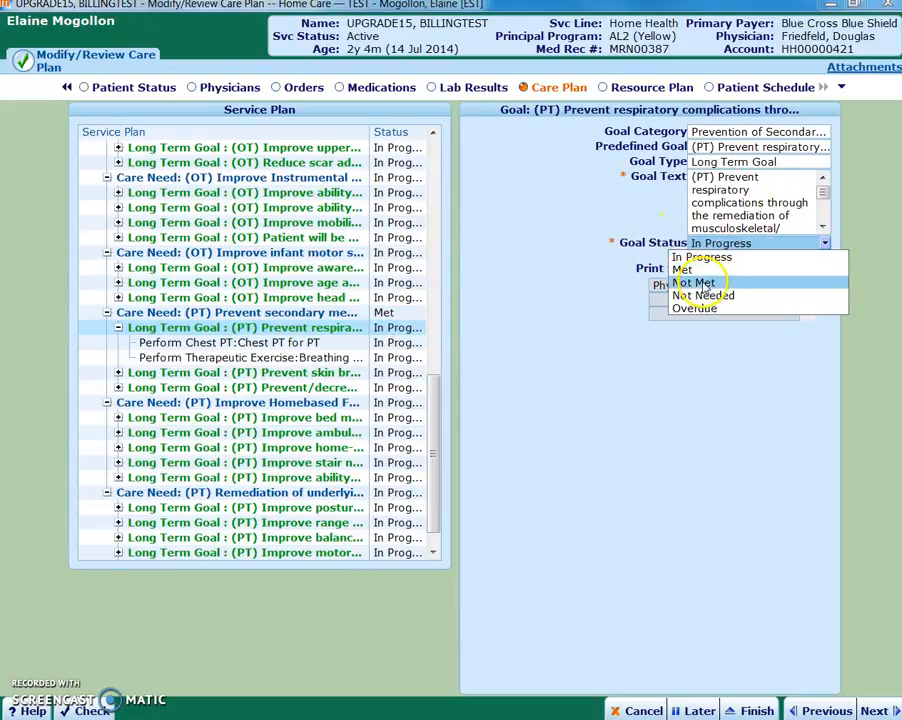
{"action": "left_click", "coordinate": [682, 269]}
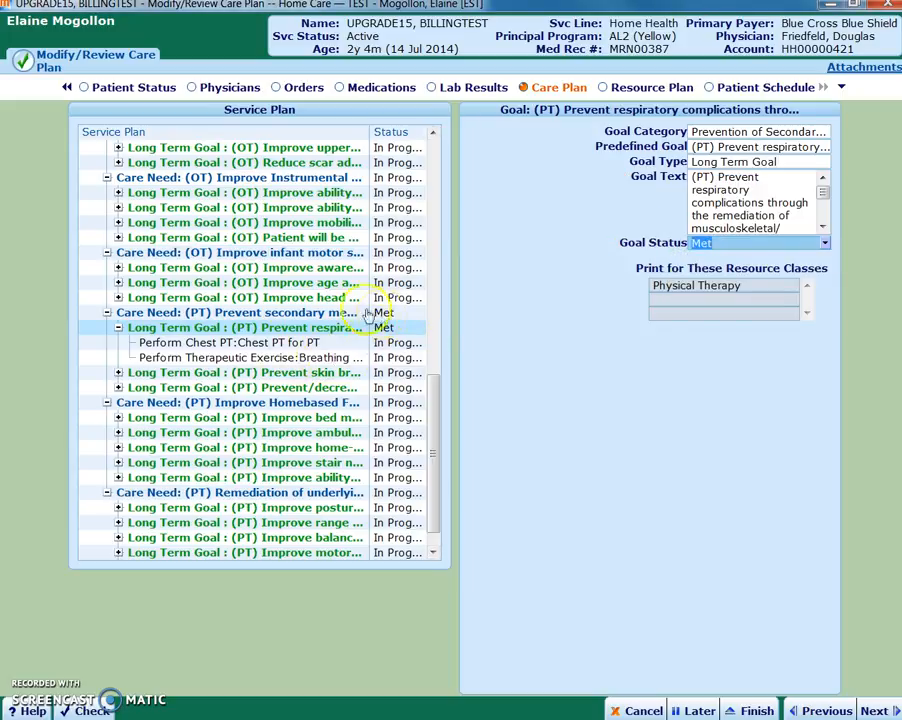
Set the status of the Perform Chest PT care step under the respiratory complications goal to Met
{"action": "left_click", "coordinate": [387, 331]}
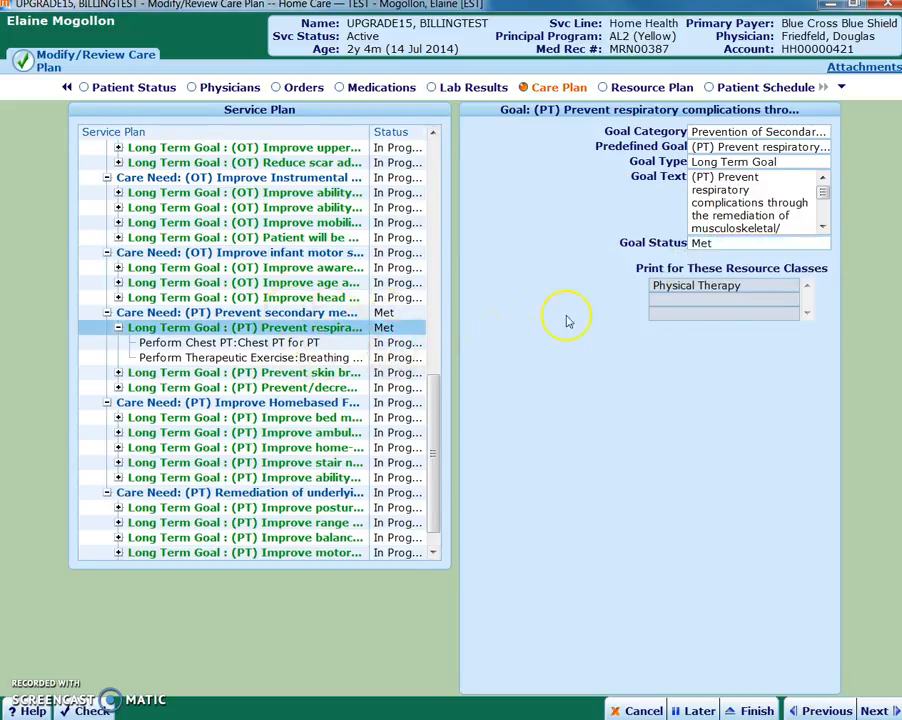
{"action": "left_click", "coordinate": [692, 189]}
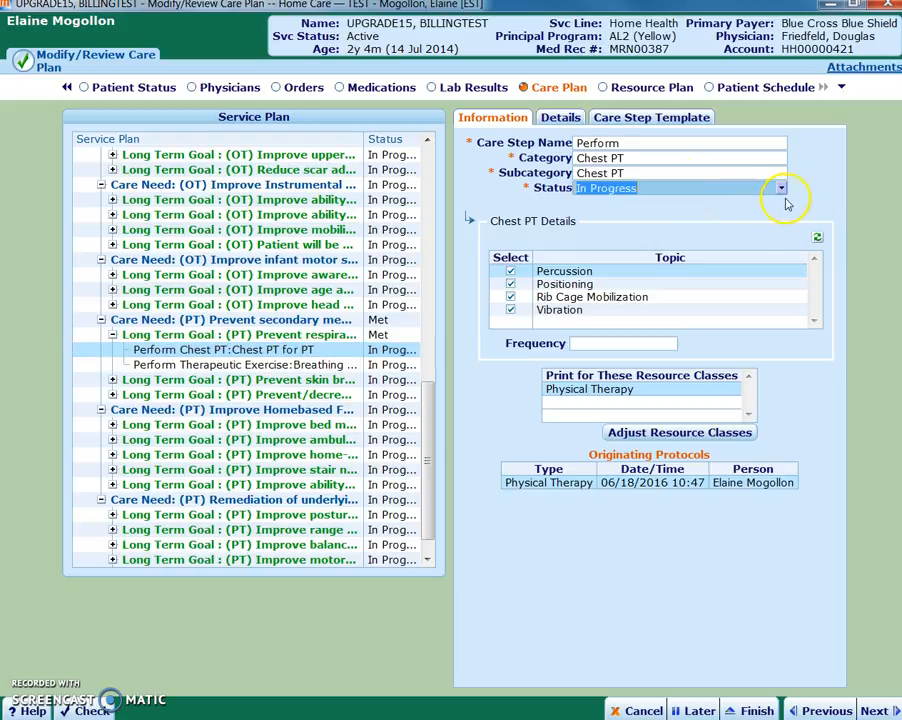
{"action": "left_click", "coordinate": [782, 189]}
{"action": "left_click", "coordinate": [552, 244]}
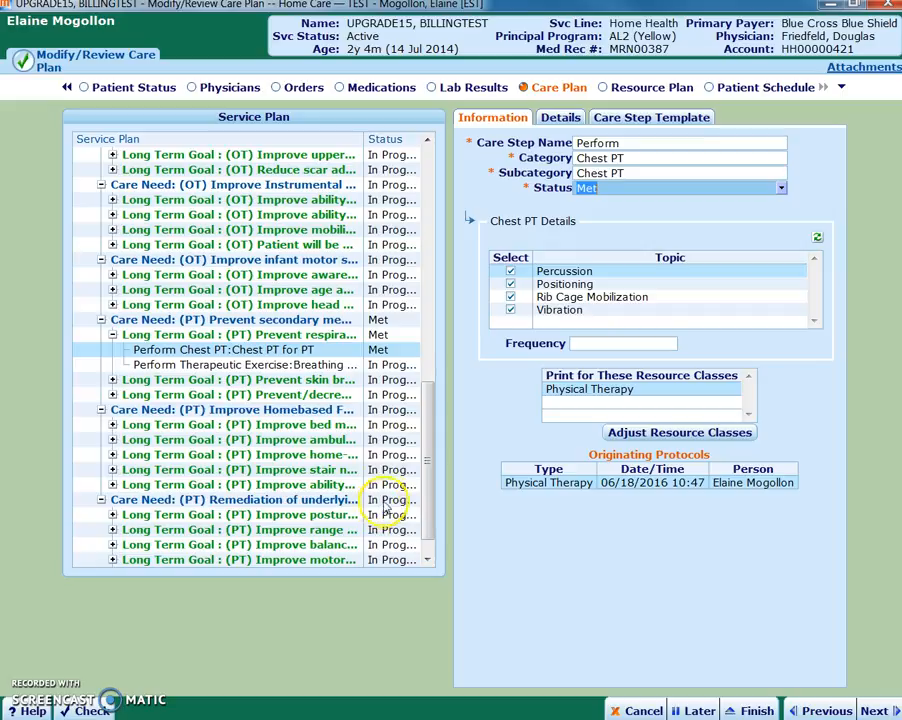
In the Resource Plan for 06/01/2016 - 07/30/2016, set the Physical Therapy resource class status to Discharge
{"action": "left_click", "coordinate": [638, 88]}
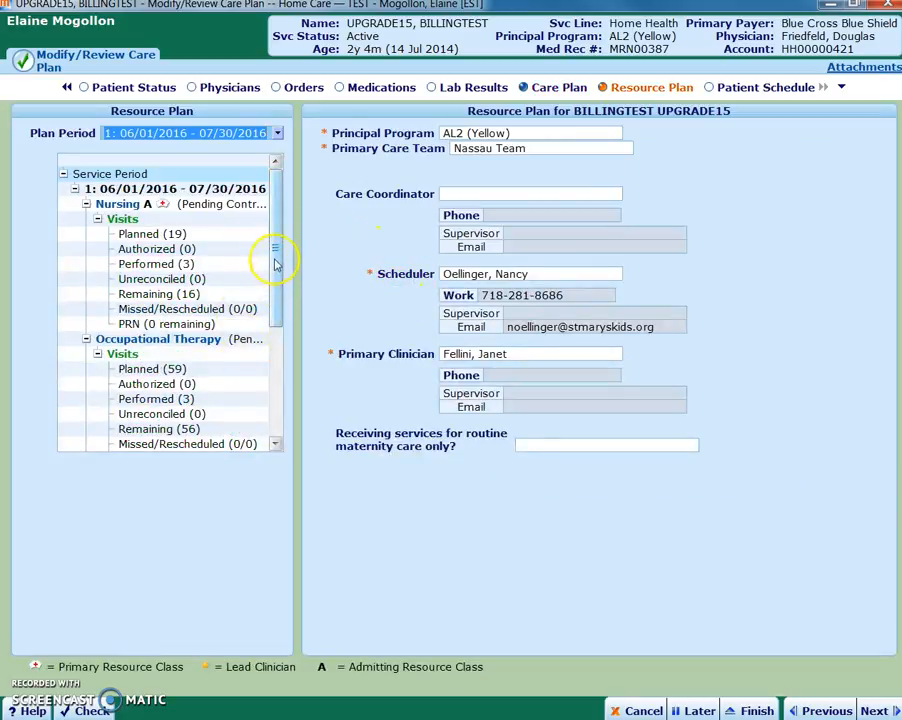
{"action": "left_click_drag", "start_coordinate": [277, 270], "coordinate": [272, 324]}
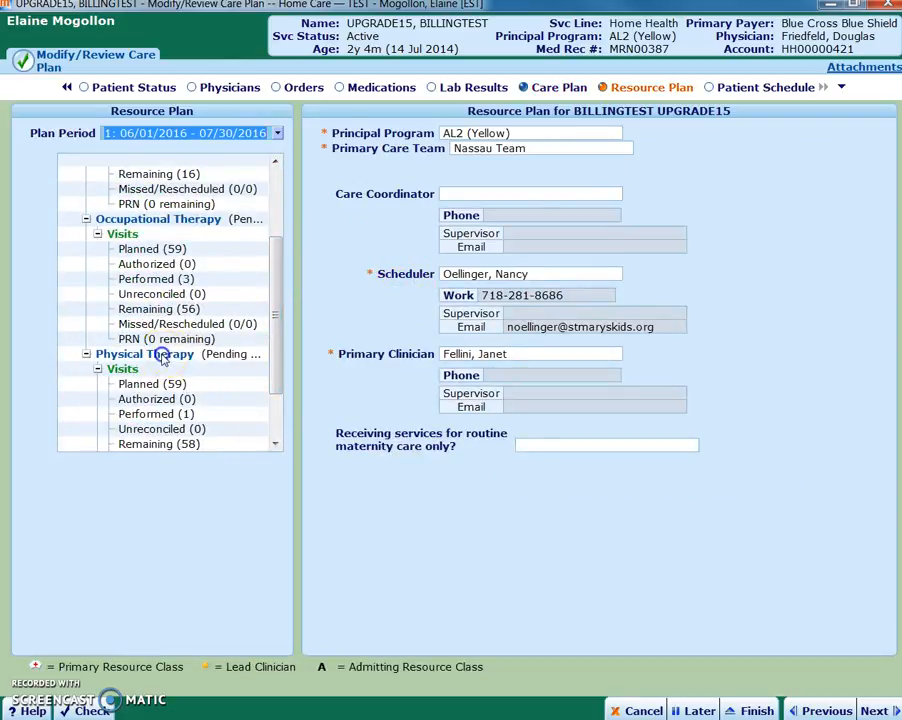
{"action": "left_click", "coordinate": [184, 353]}
{"action": "left_click", "coordinate": [482, 148]}
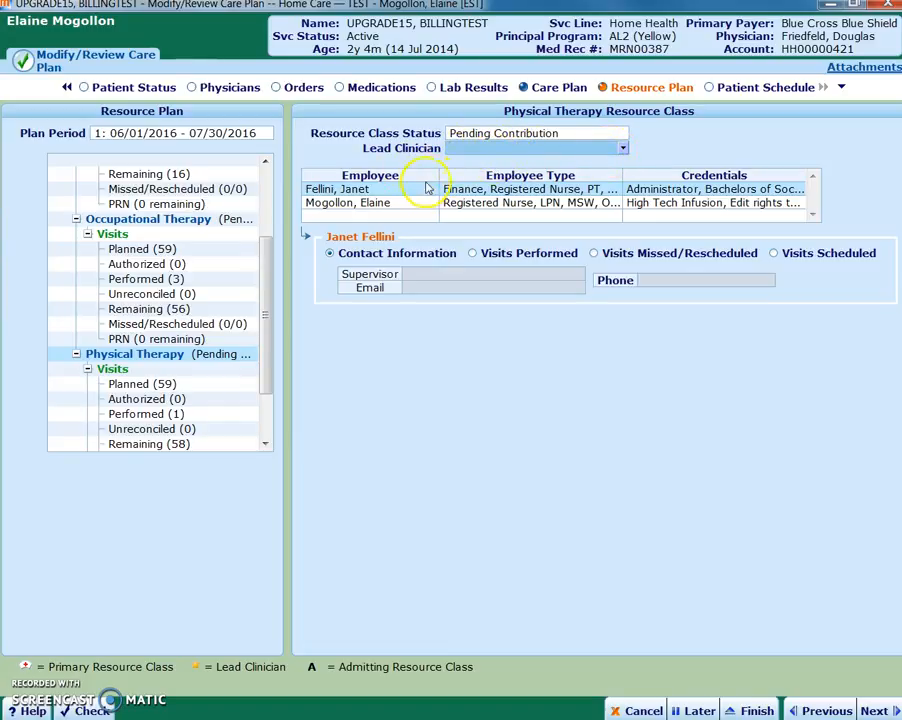
{"action": "left_click", "coordinate": [190, 358]}
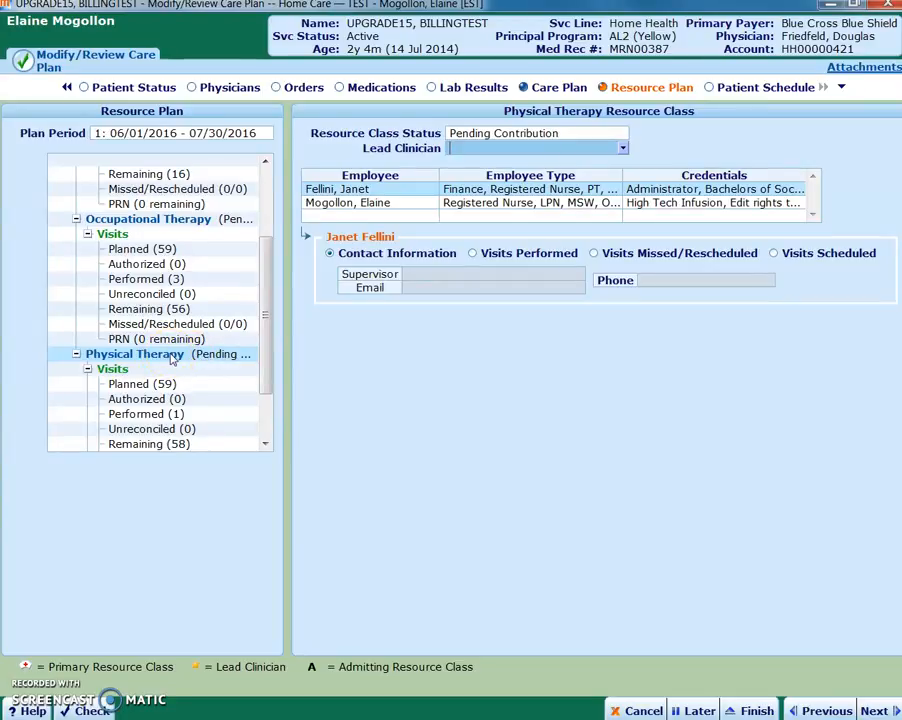
{"action": "left_click", "coordinate": [614, 133]}
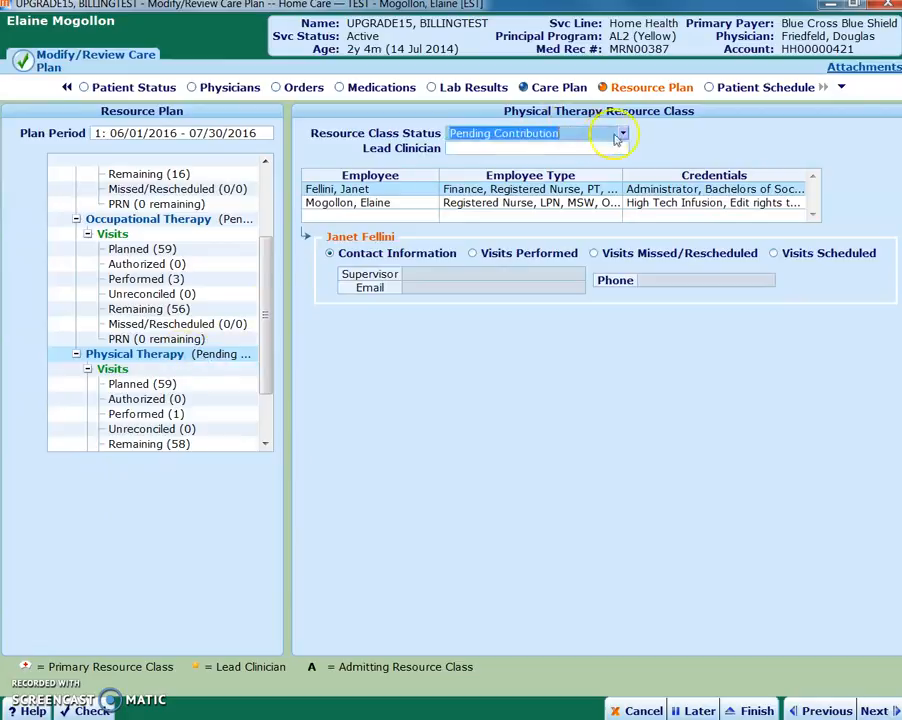
{"action": "left_click", "coordinate": [626, 135]}
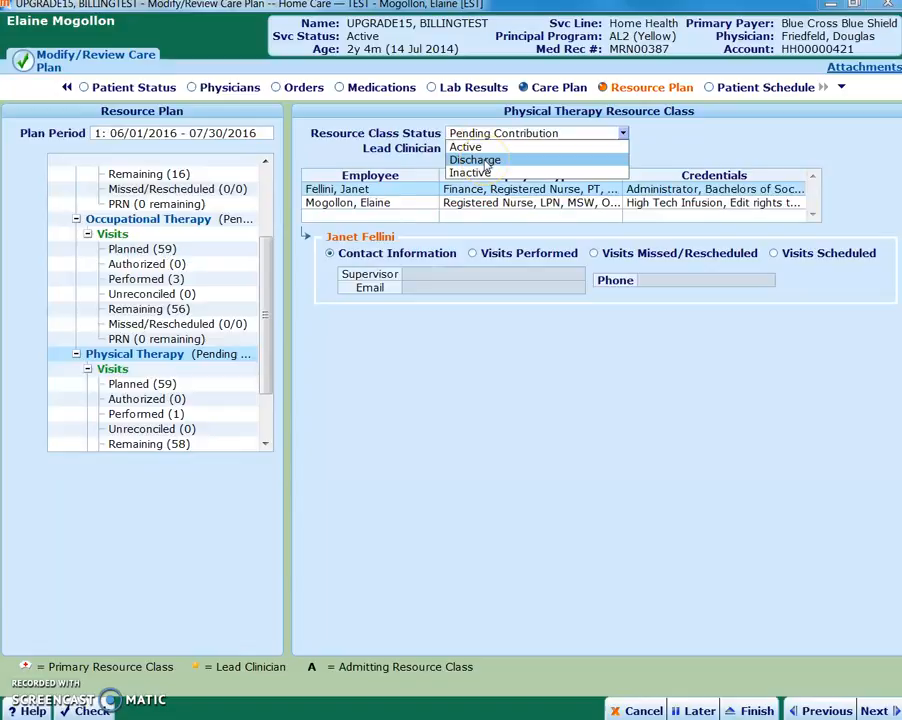
{"action": "left_click", "coordinate": [486, 161]}
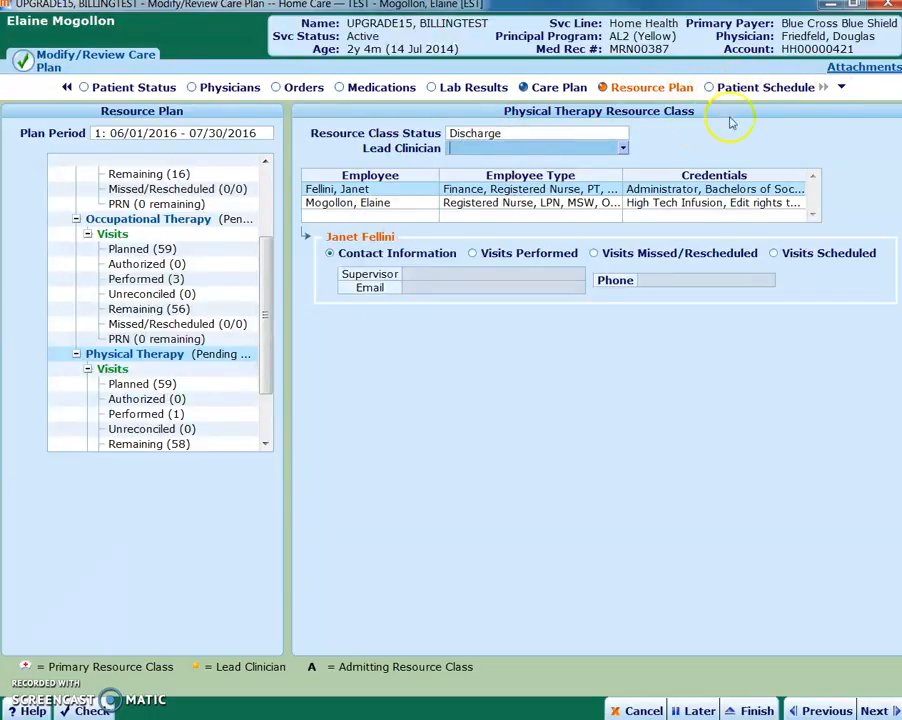
In the Patient Schedule, replace the employee on the 07/25/2016 PT Routine visit with NEEDS REPLACEMENT
{"action": "left_click", "coordinate": [752, 88]}
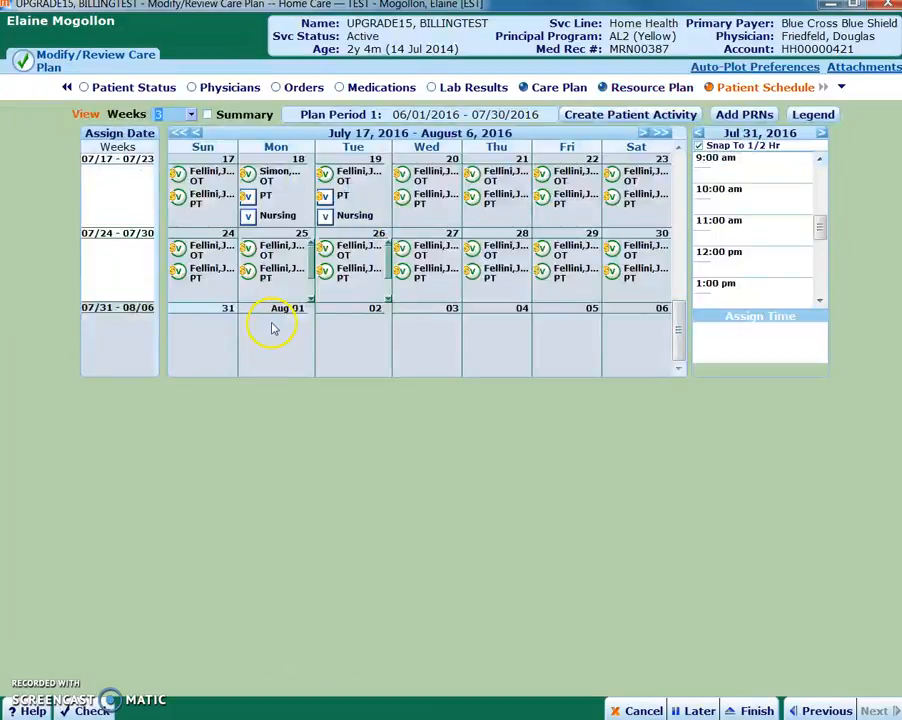
{"action": "left_click", "coordinate": [268, 272]}
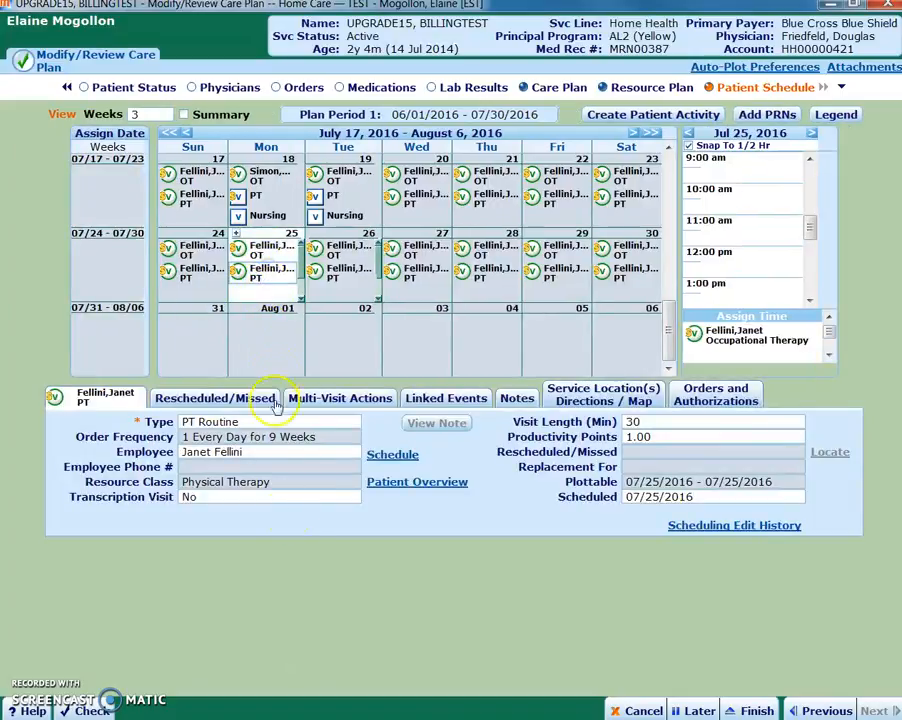
{"action": "left_click", "coordinate": [247, 455]}
{"action": "key", "text": "Delete"}
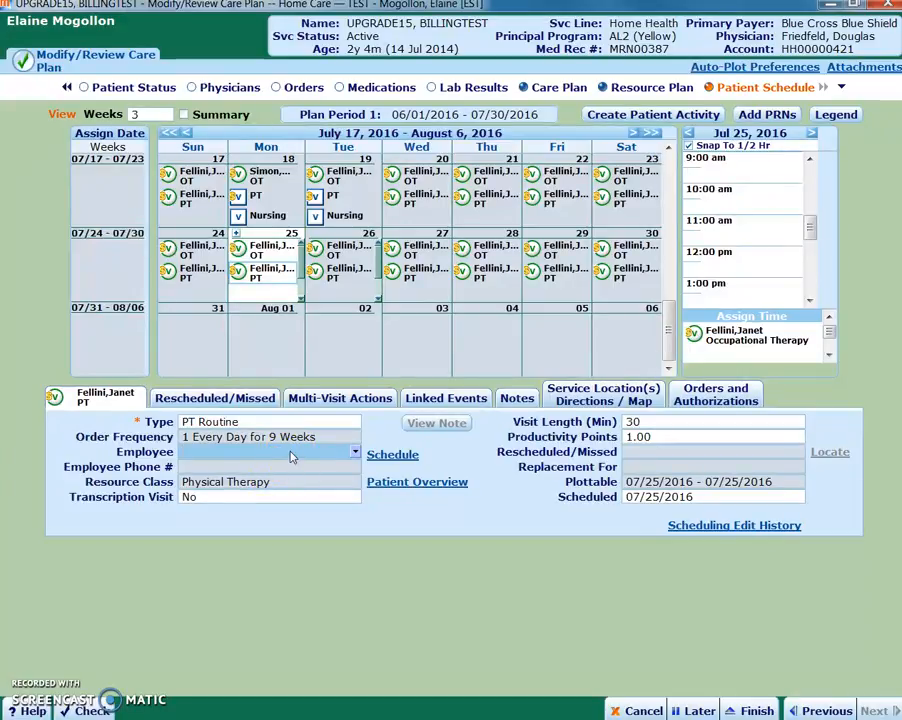
{"action": "key", "text": "Return"}
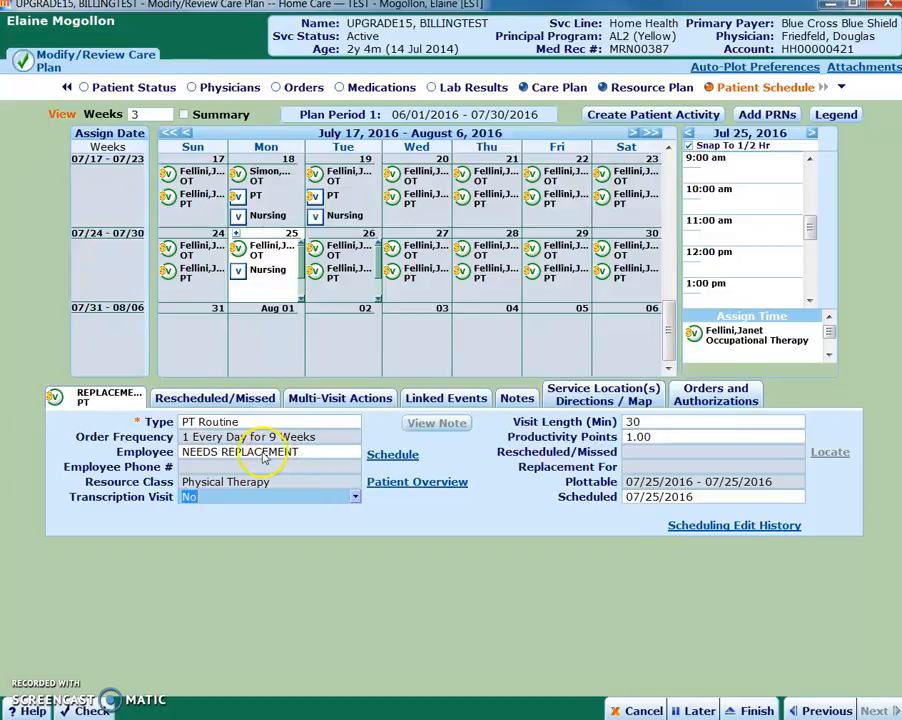
Clear the Employee field of the 07/25/2016 PT Routine visit
{"action": "left_click", "coordinate": [273, 453]}
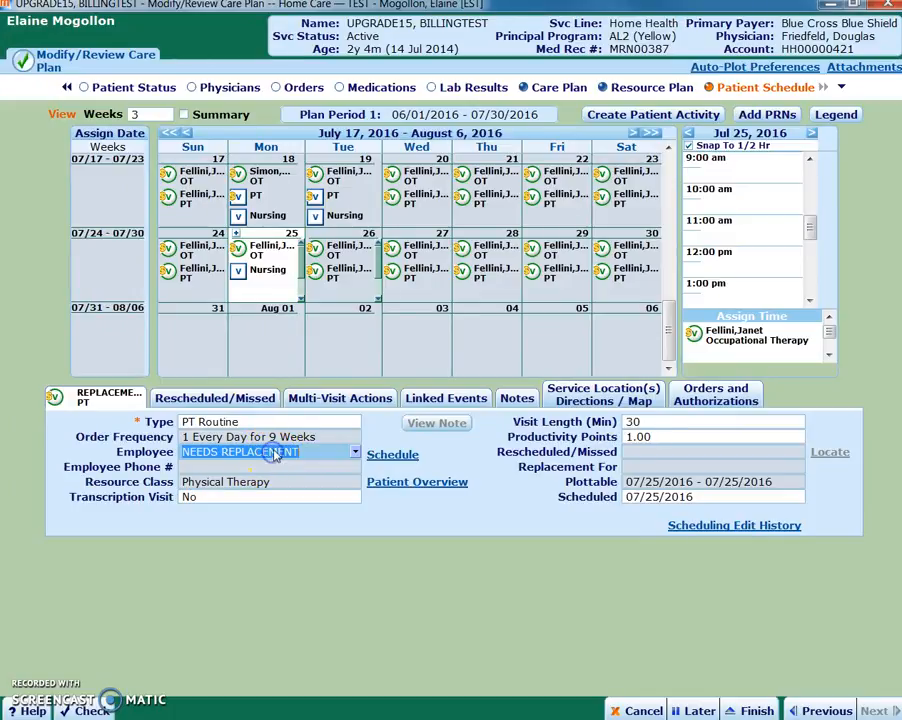
{"action": "key", "text": "BackSpace"}
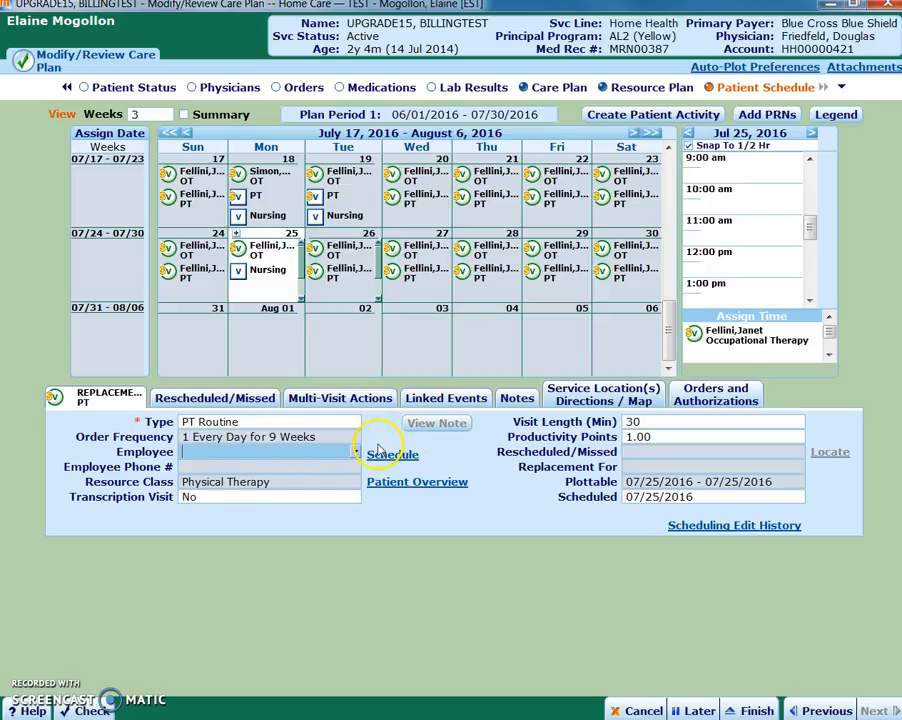
{"action": "left_click", "coordinate": [289, 460]}
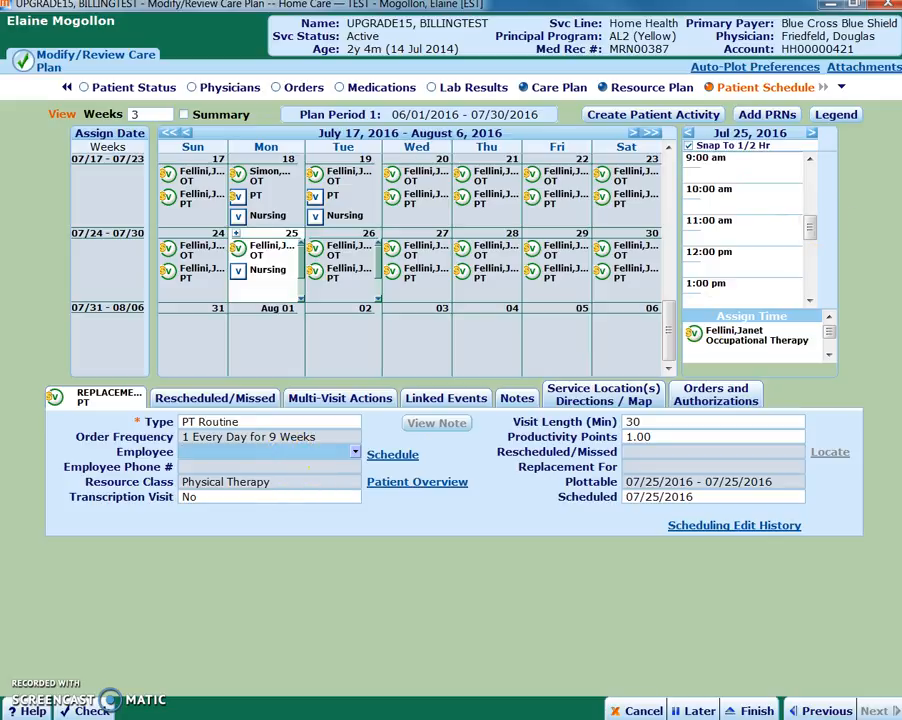
Review the Care Plan and the Physical Therapy resource class status in the Resource Plan, and return to the Patient Schedule
{"action": "left_click", "coordinate": [843, 90]}
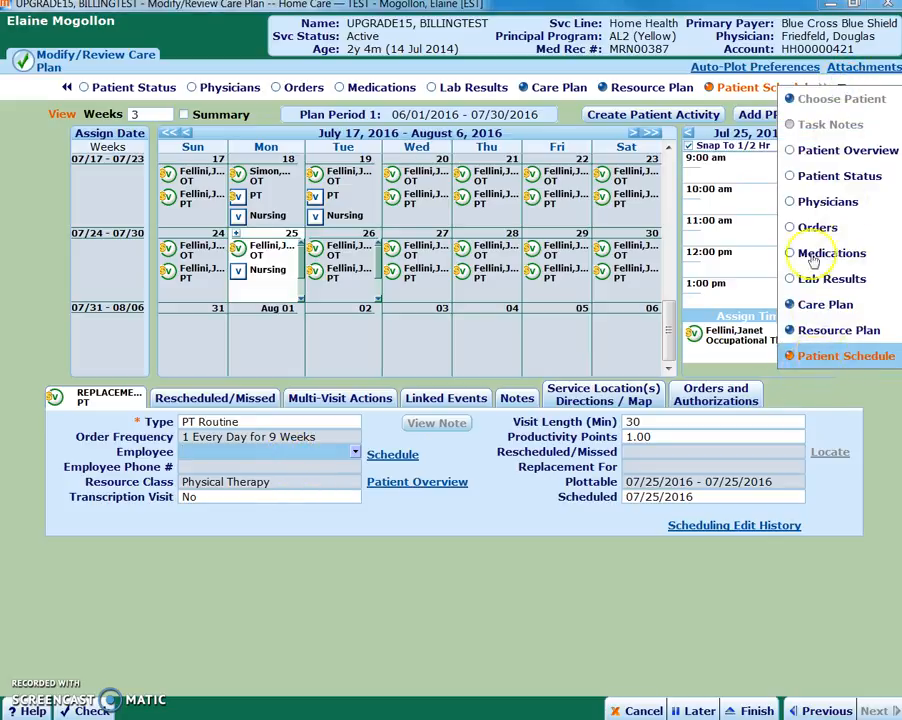
{"action": "left_click", "coordinate": [548, 90]}
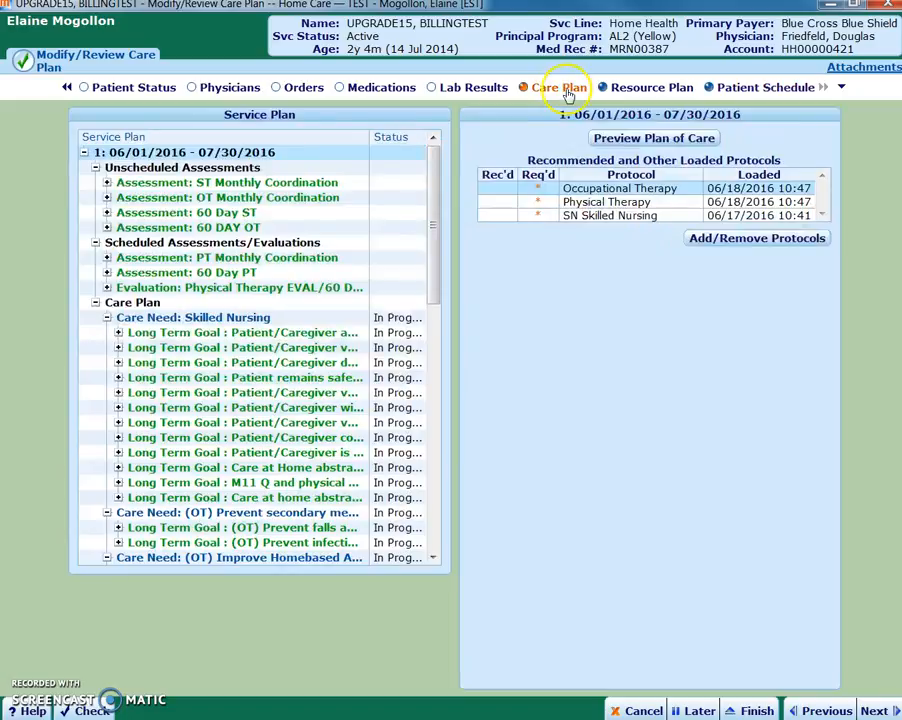
{"action": "left_click", "coordinate": [634, 90]}
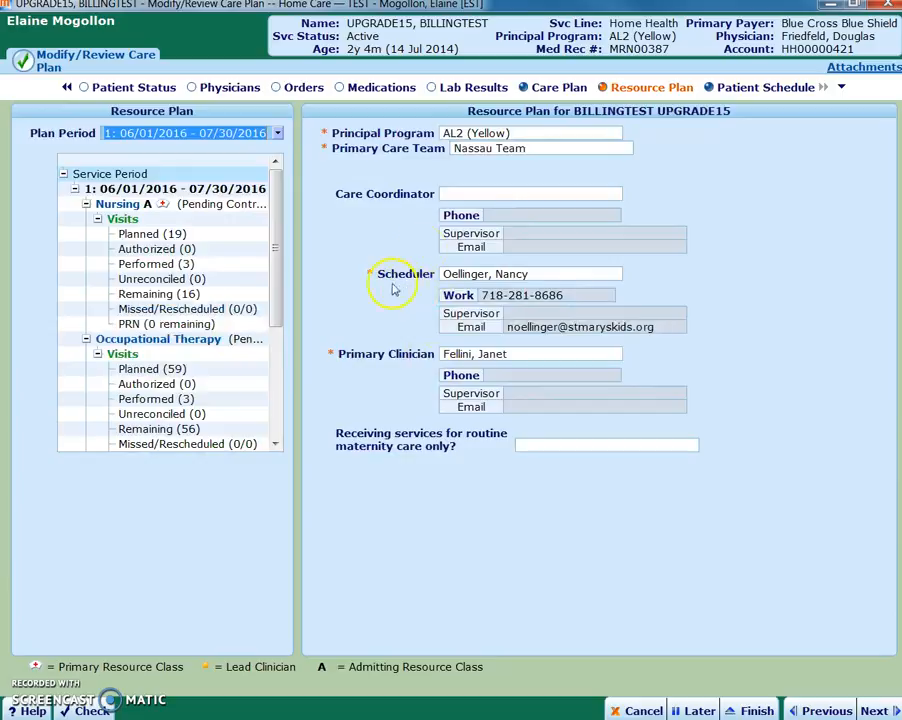
{"action": "left_click_drag", "start_coordinate": [281, 282], "coordinate": [281, 346]}
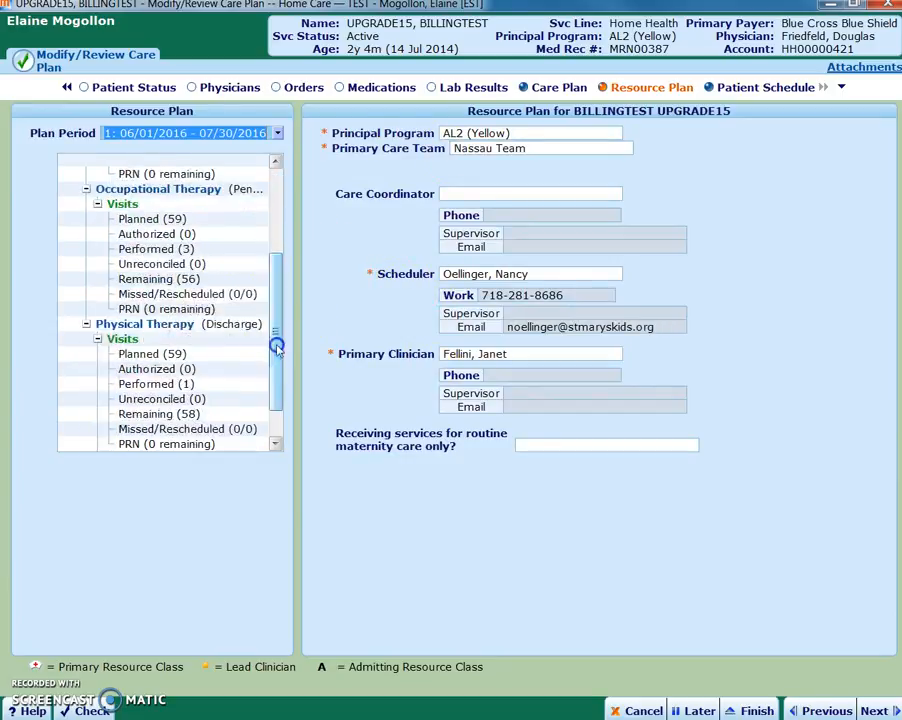
{"action": "left_click", "coordinate": [190, 326]}
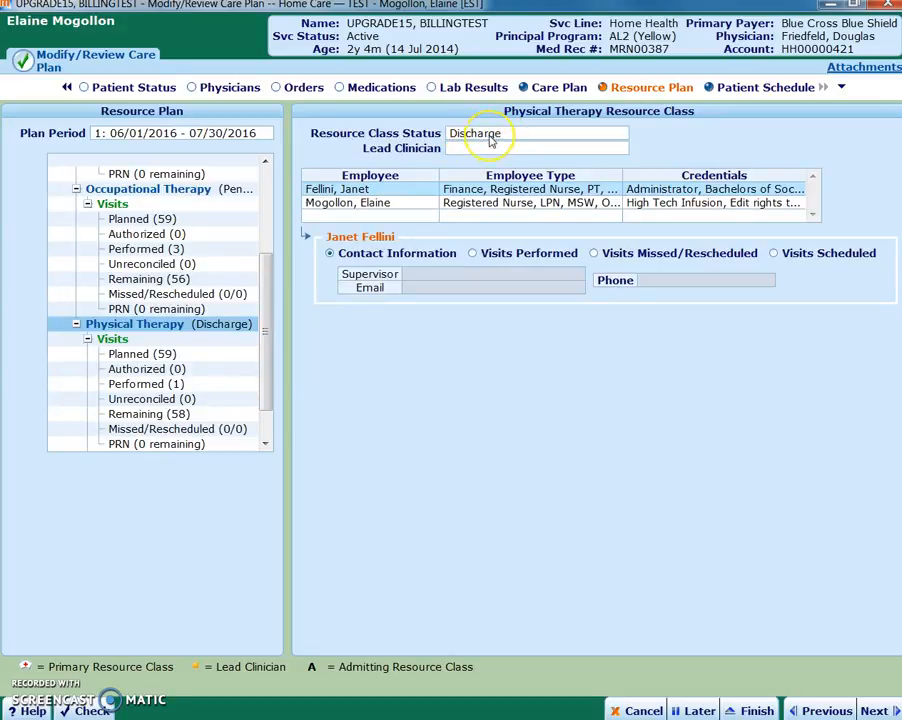
{"action": "left_click", "coordinate": [741, 90]}
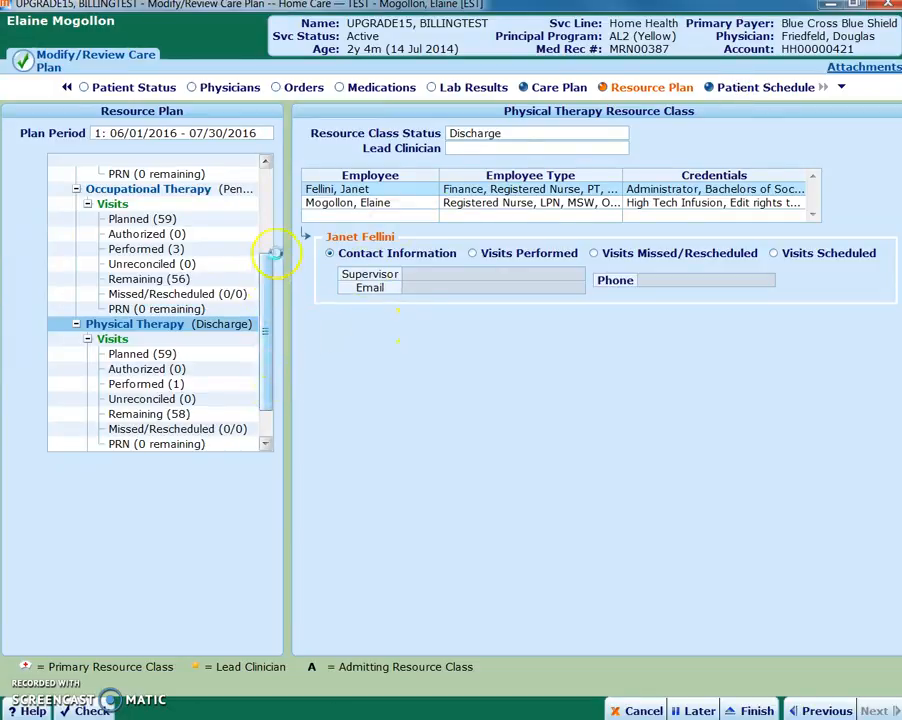